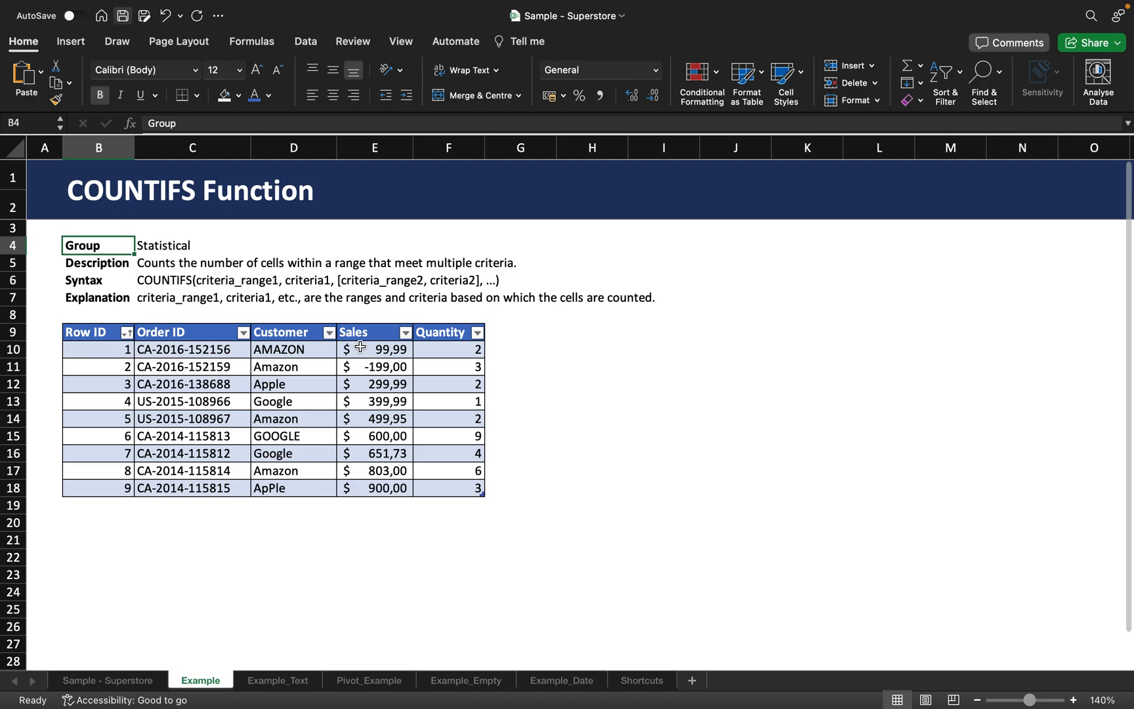
Step: Start a COUNTIFS formula in cell H10 with the table's Customer column as the first range and "Google" as its criterion
left_click(581, 355)
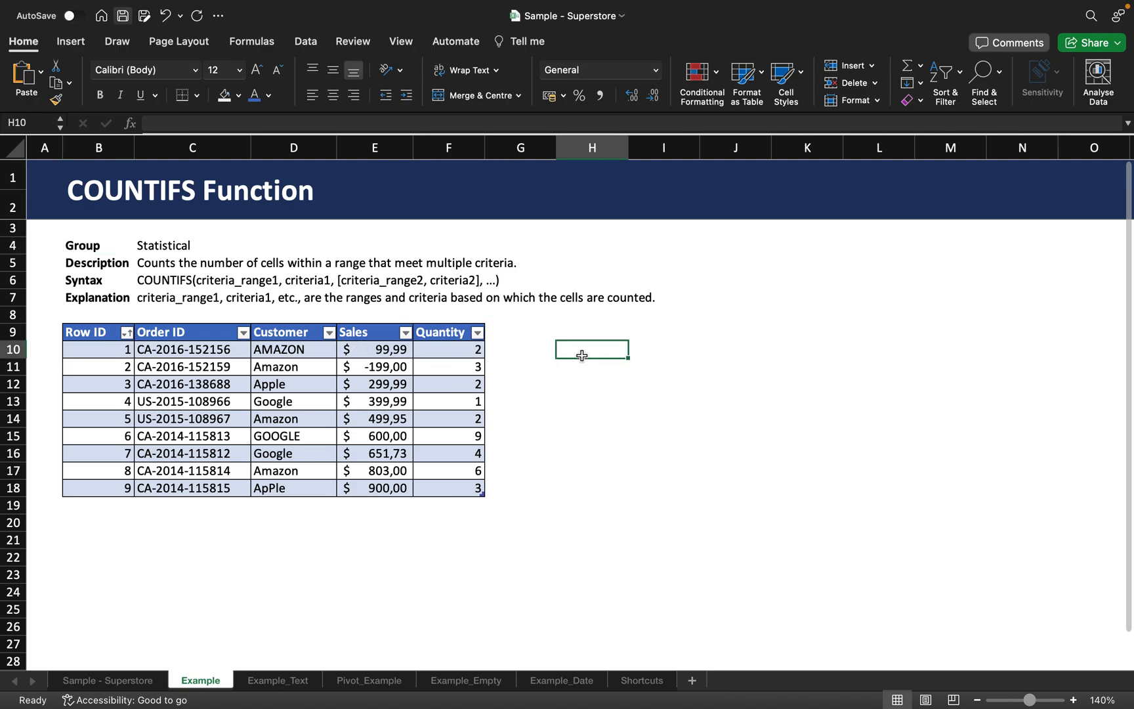
type("=")
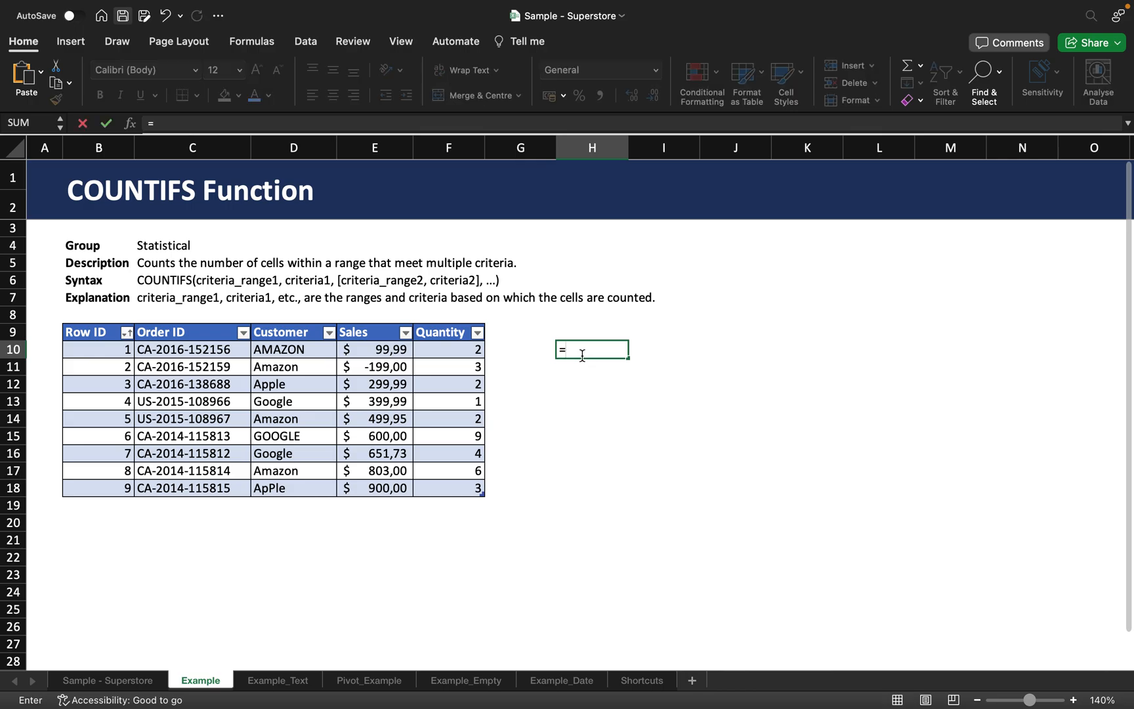
type("COUNTIFS")
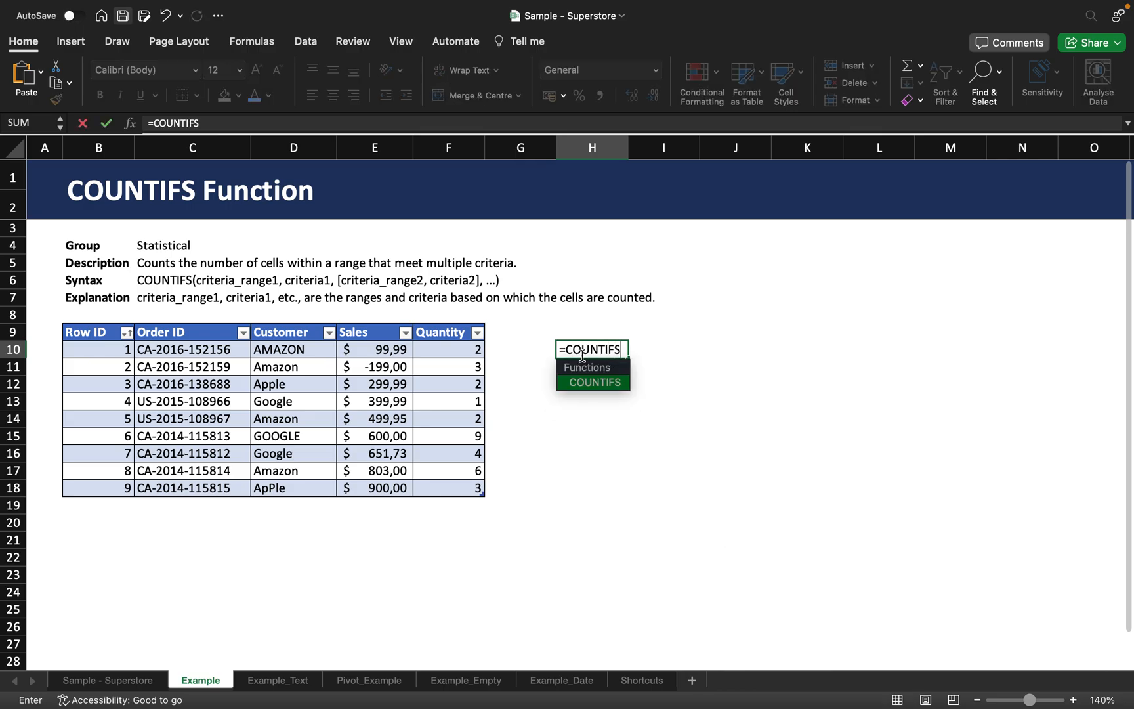
type("(")
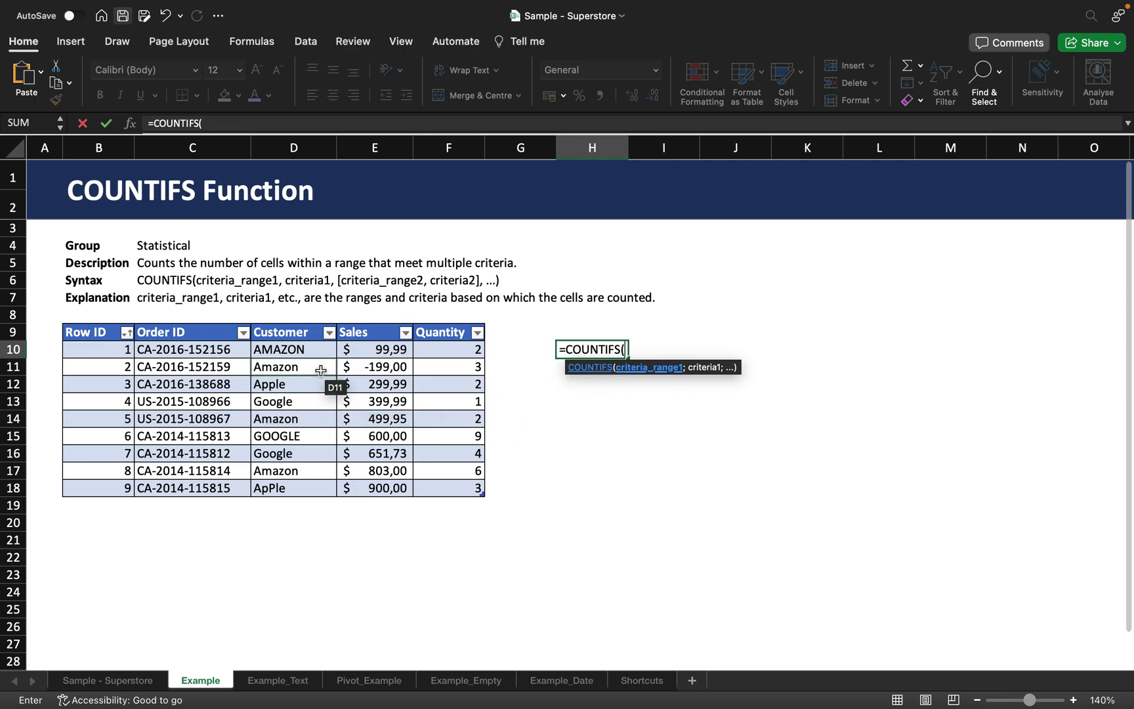
left_click_drag(314, 356, 301, 479)
type(";\"Goog")
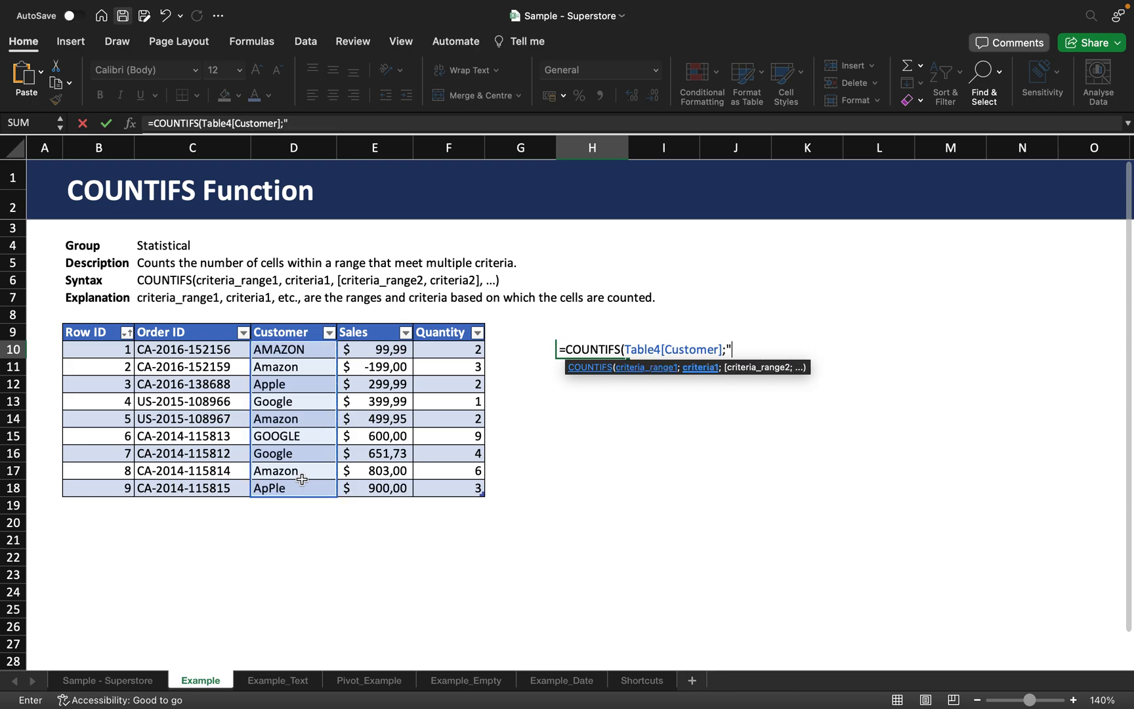
type("le")
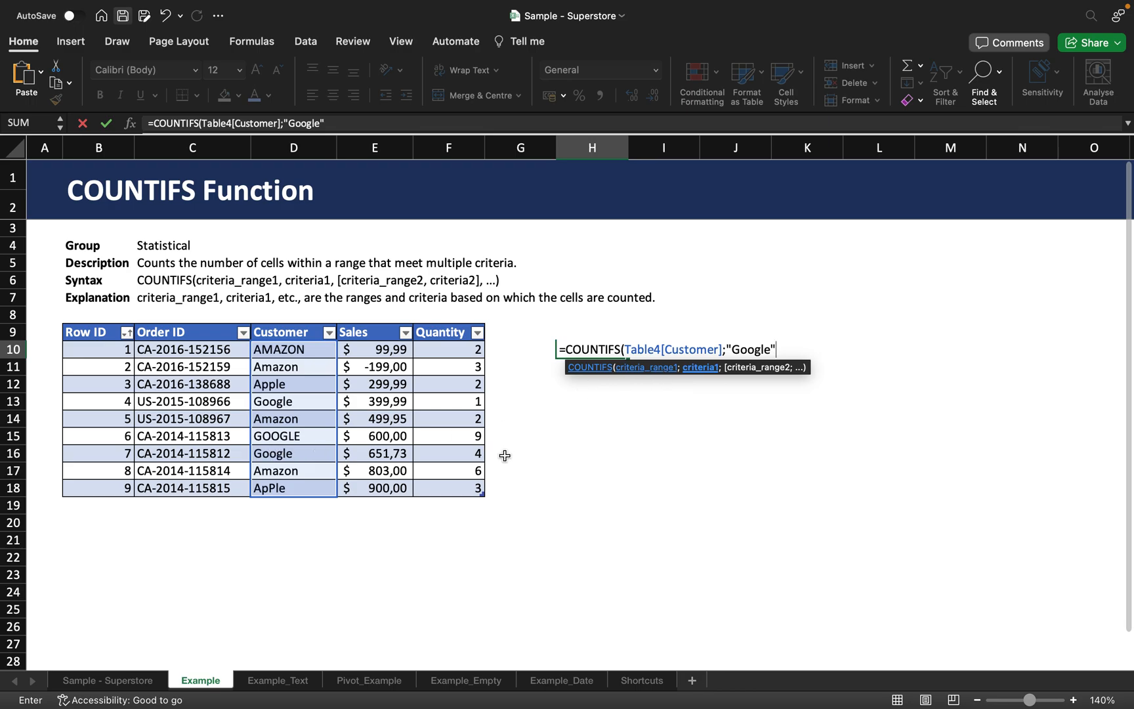
Step: Add the Quantity column as the second criteria range with the criterion ">1" and complete the H10 formula
type(";")
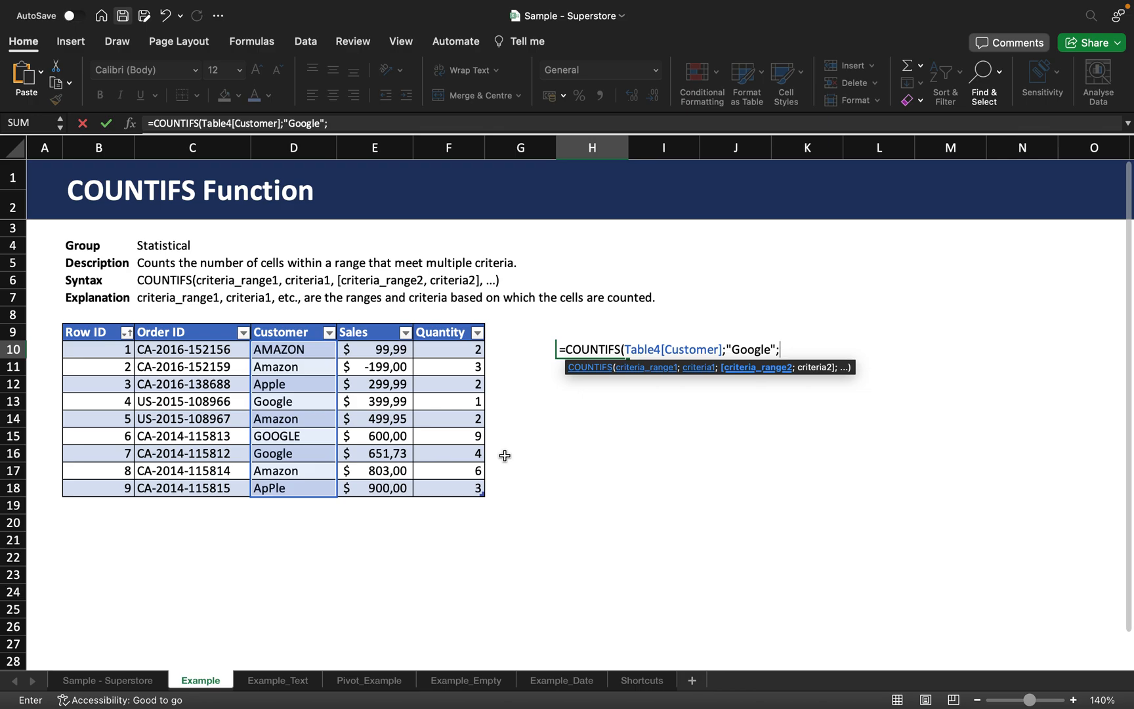
left_click_drag(447, 350, 440, 486)
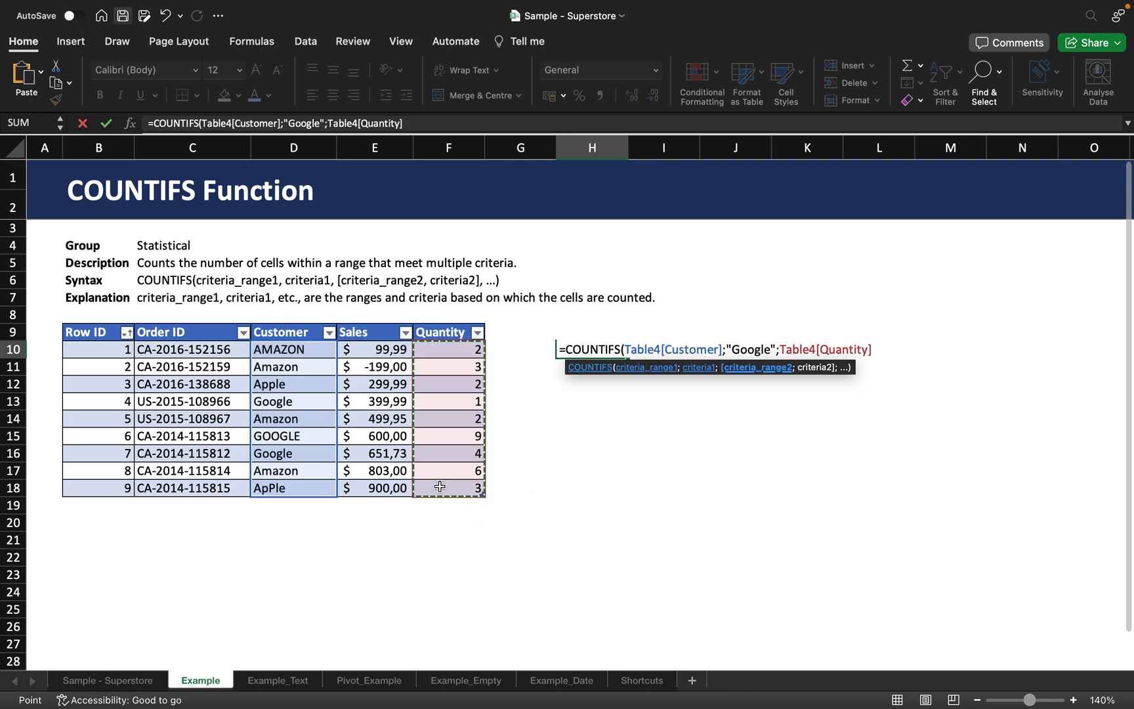
type(";\">")
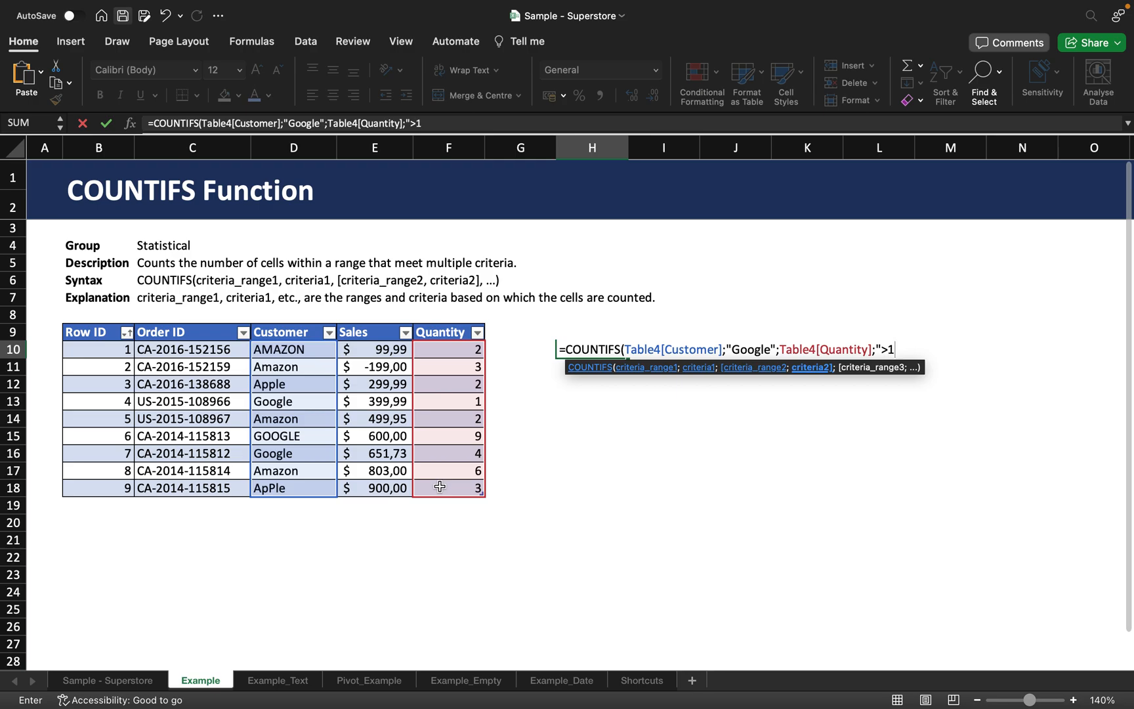
type("1\")")
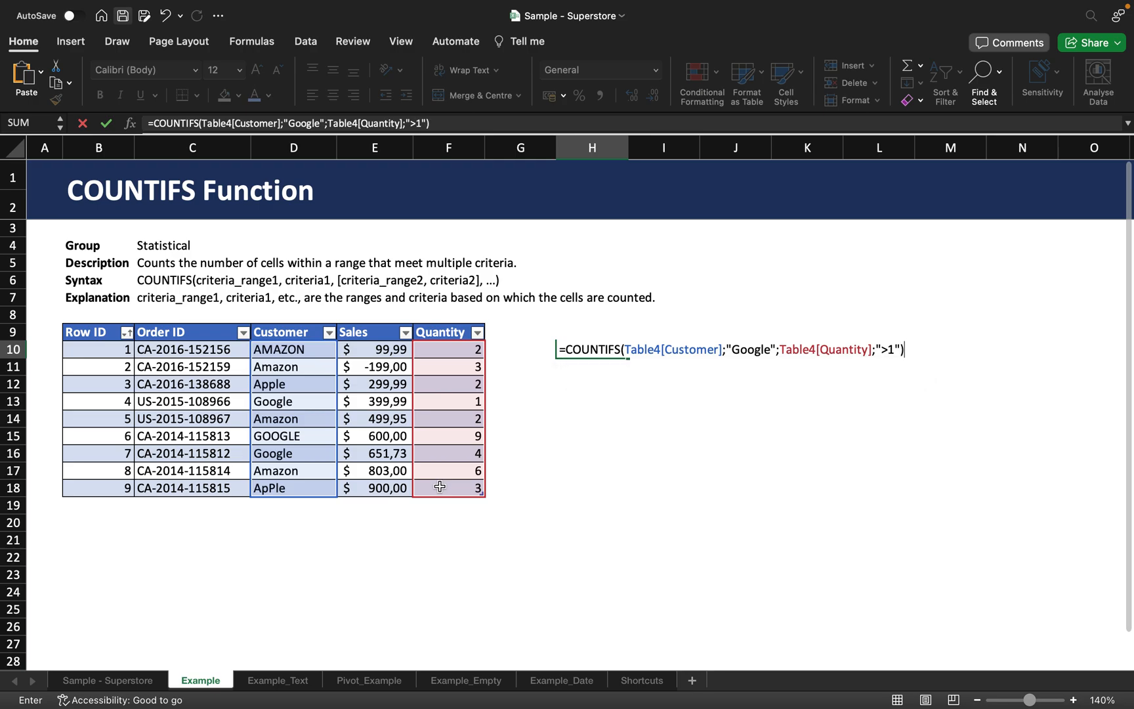
key("Return")
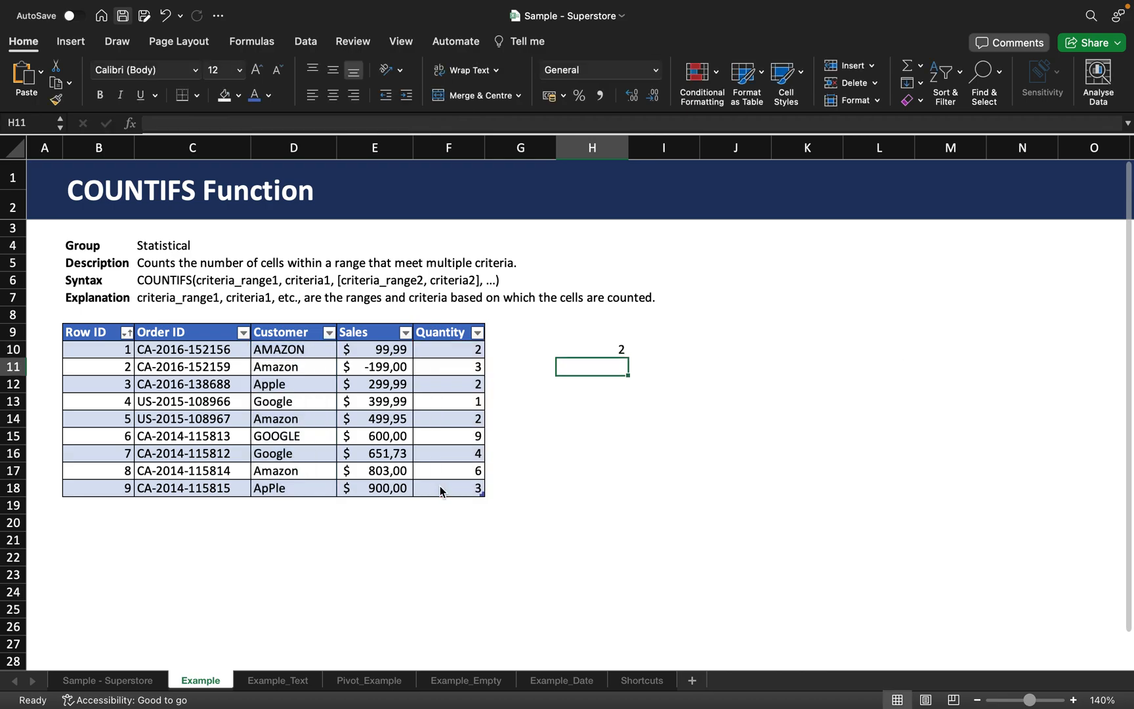
Step: Check the H10 count by examining each Google entry in the Customer column together with its Quantity value
left_click(594, 349)
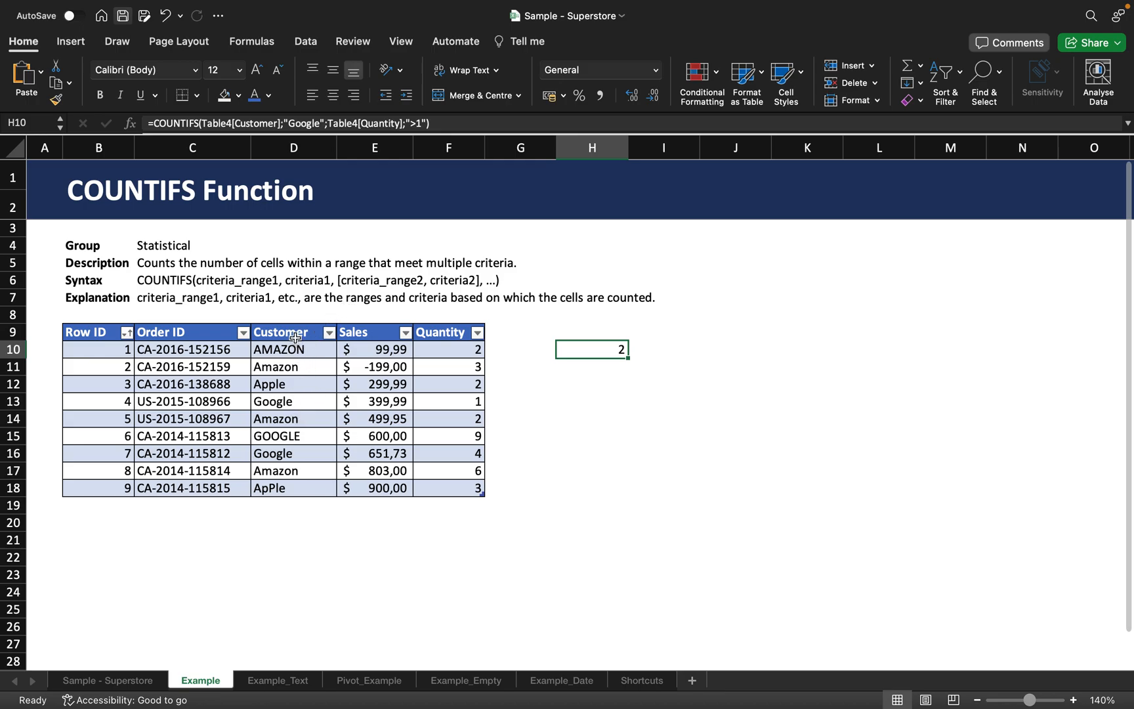
left_click(281, 406)
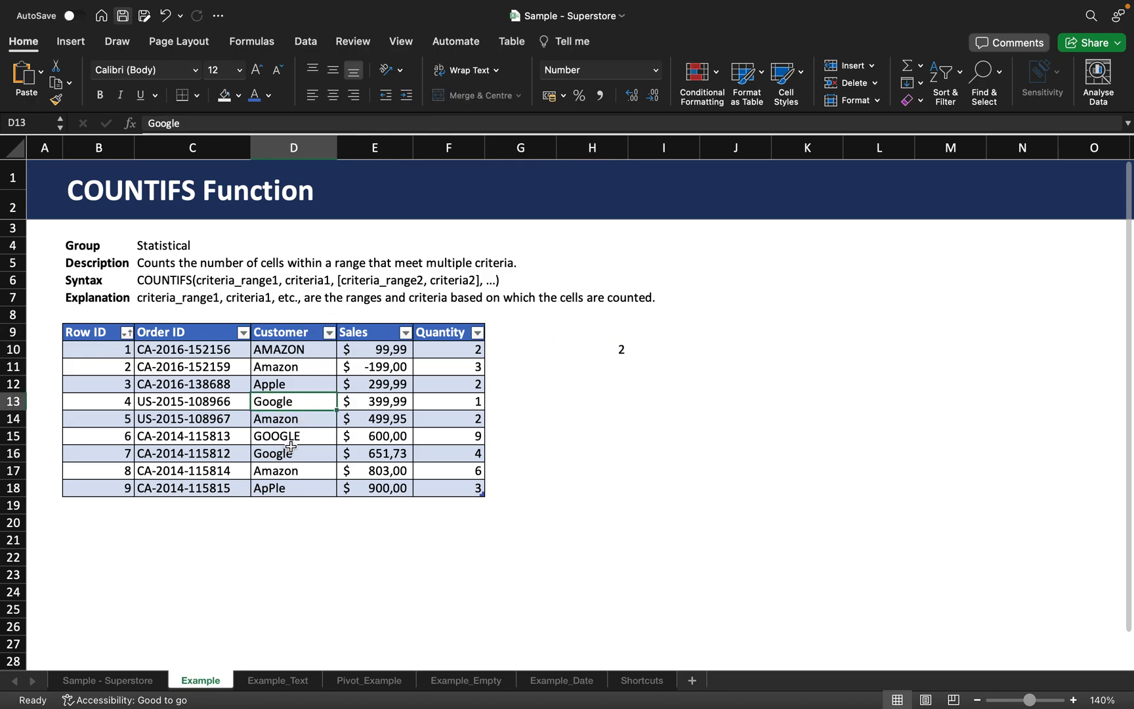
left_click(290, 440)
left_click(289, 457)
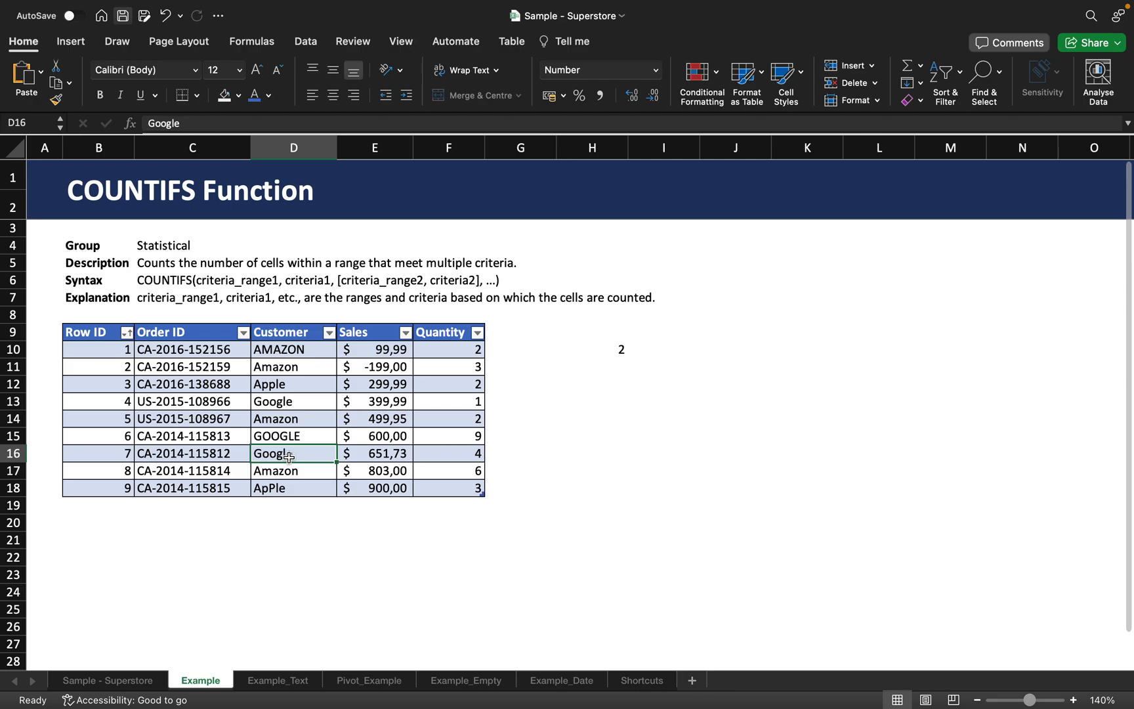
left_click(442, 445)
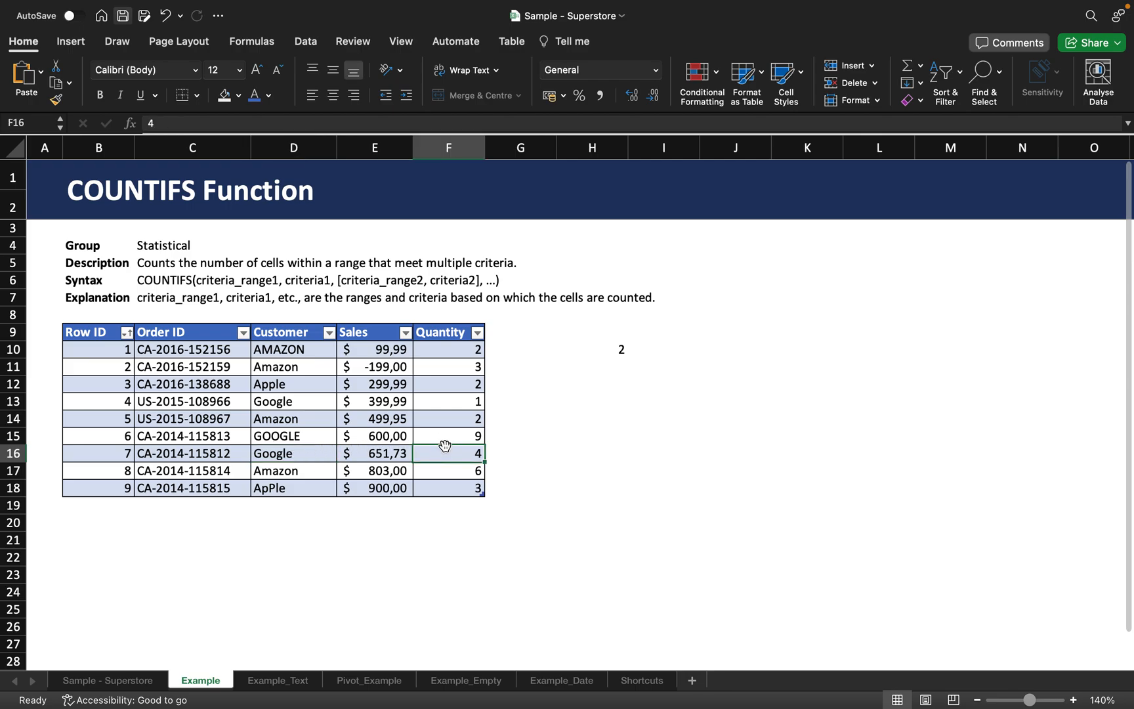
left_click(447, 437)
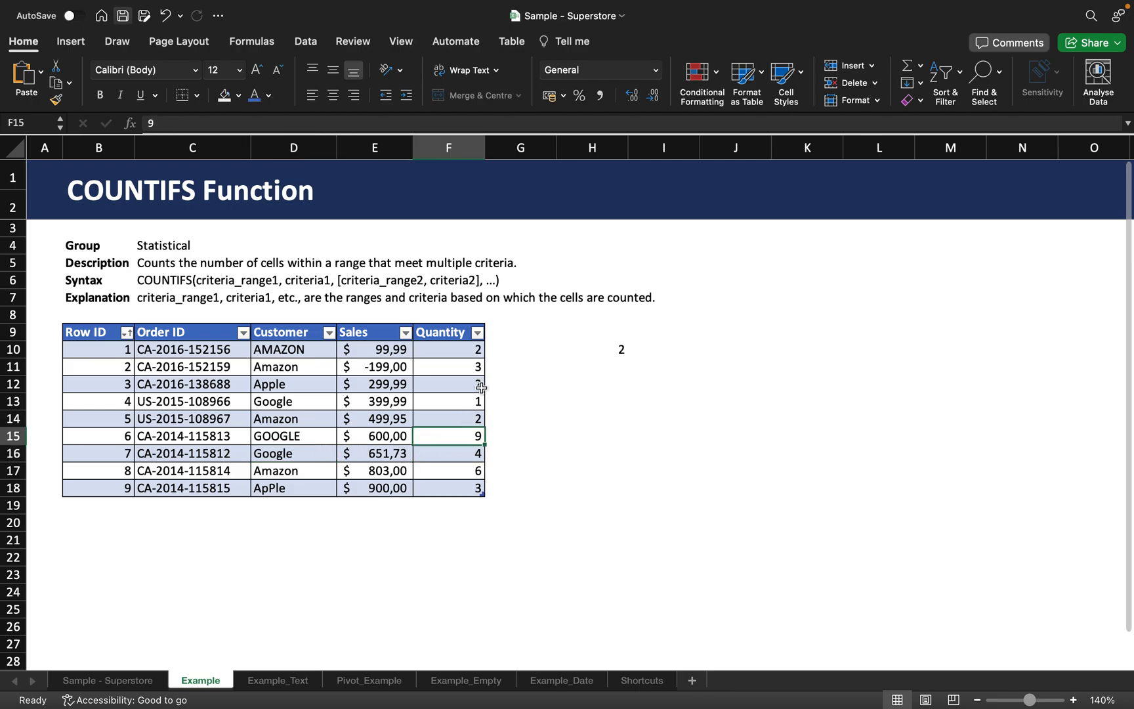
left_click(466, 402)
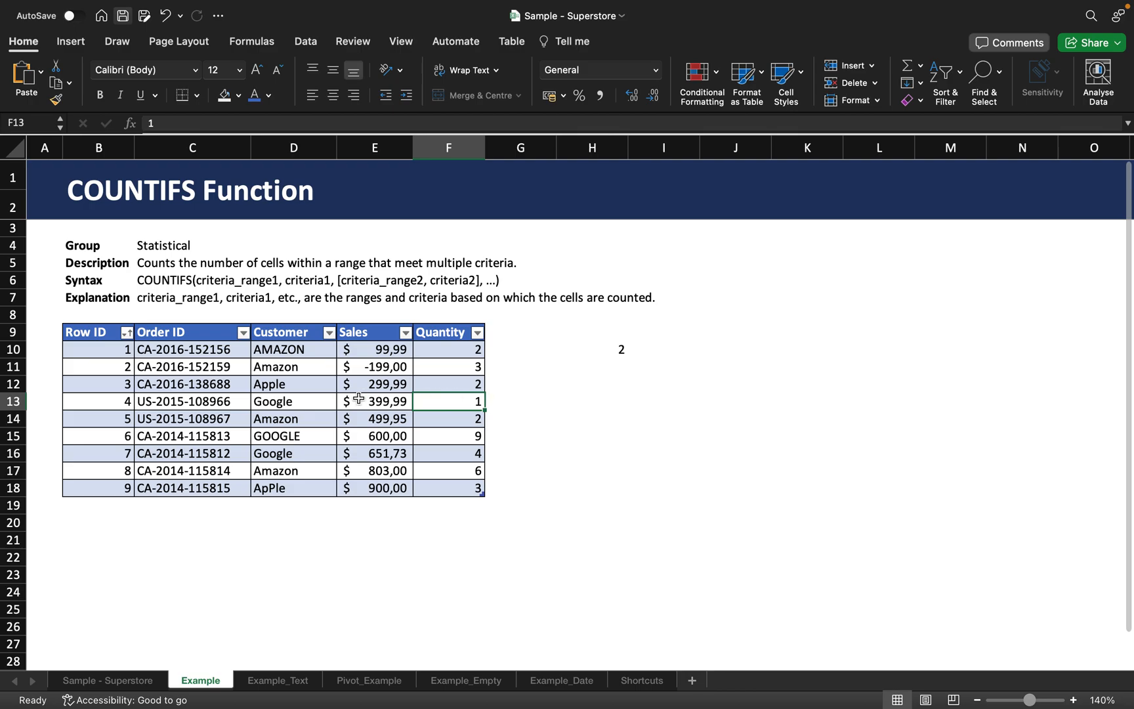
left_click(306, 402)
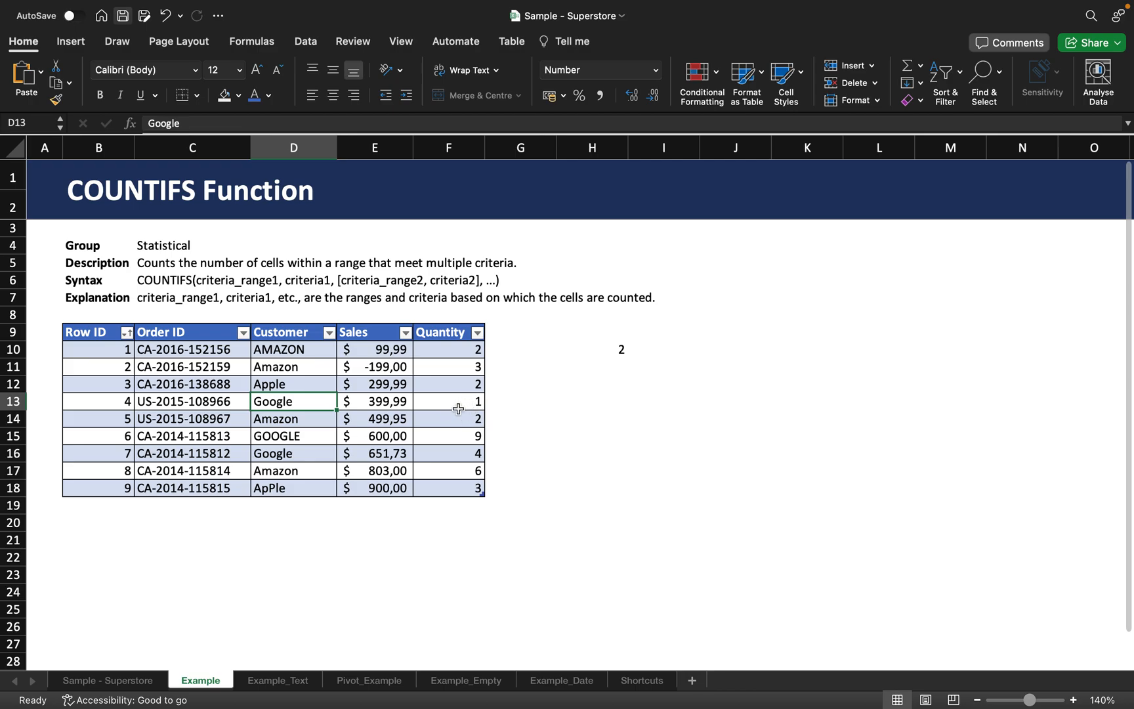
left_click(297, 442)
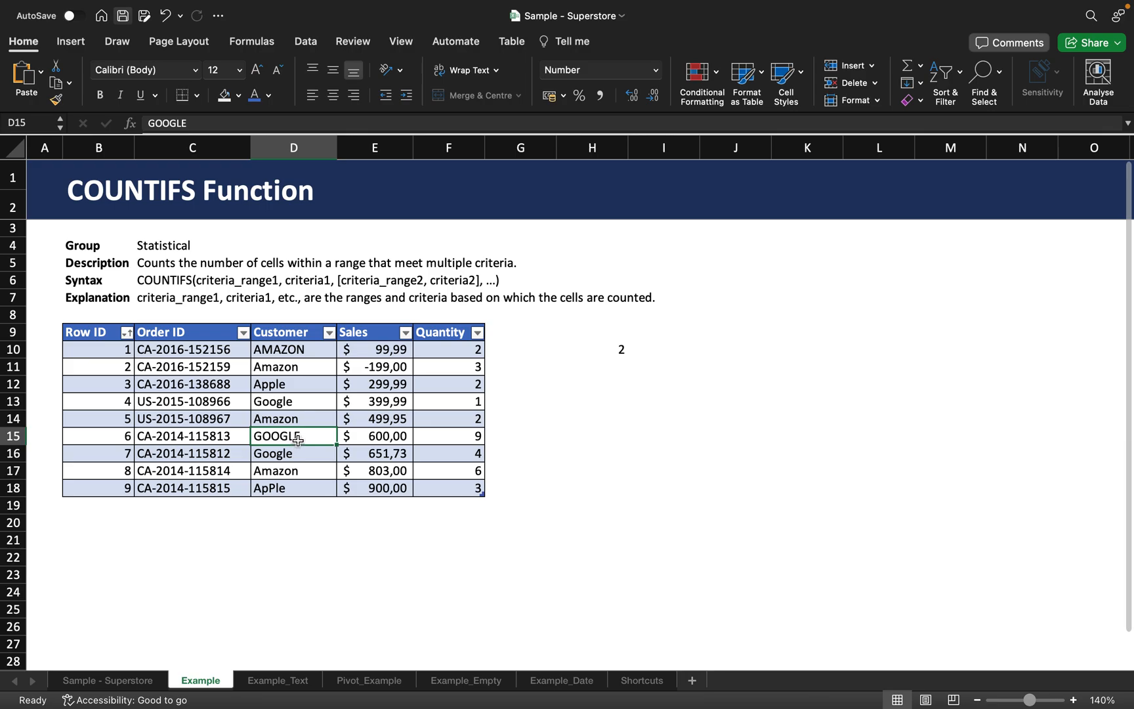
left_click(293, 452)
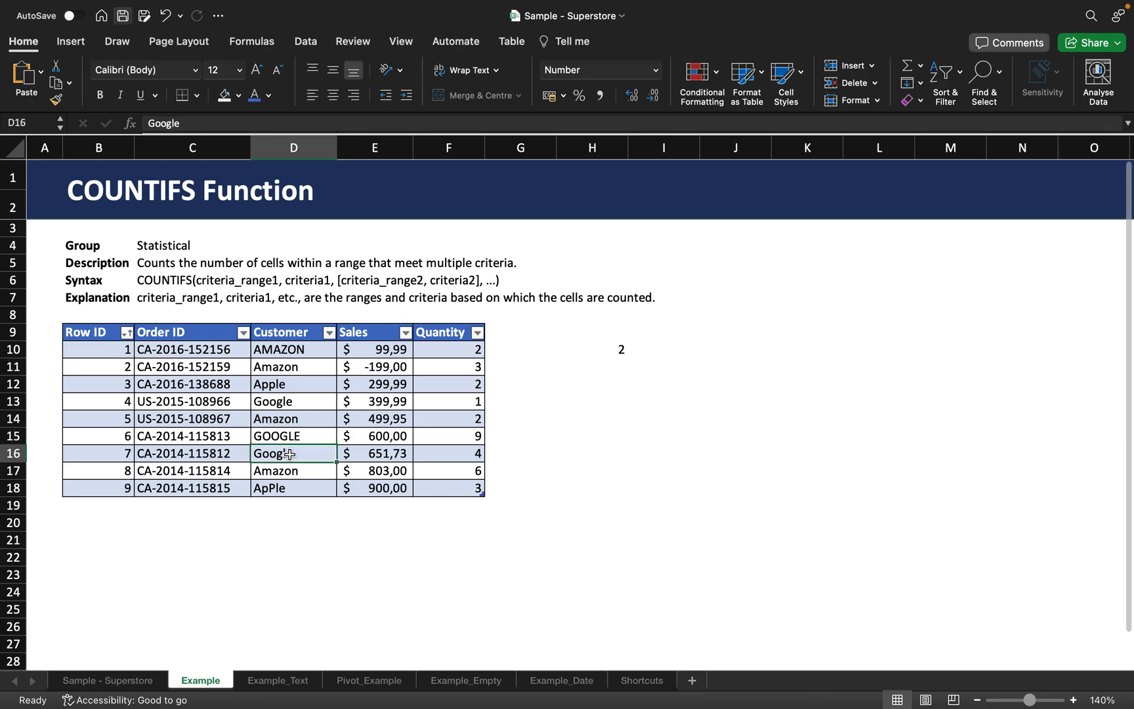
left_click(453, 441)
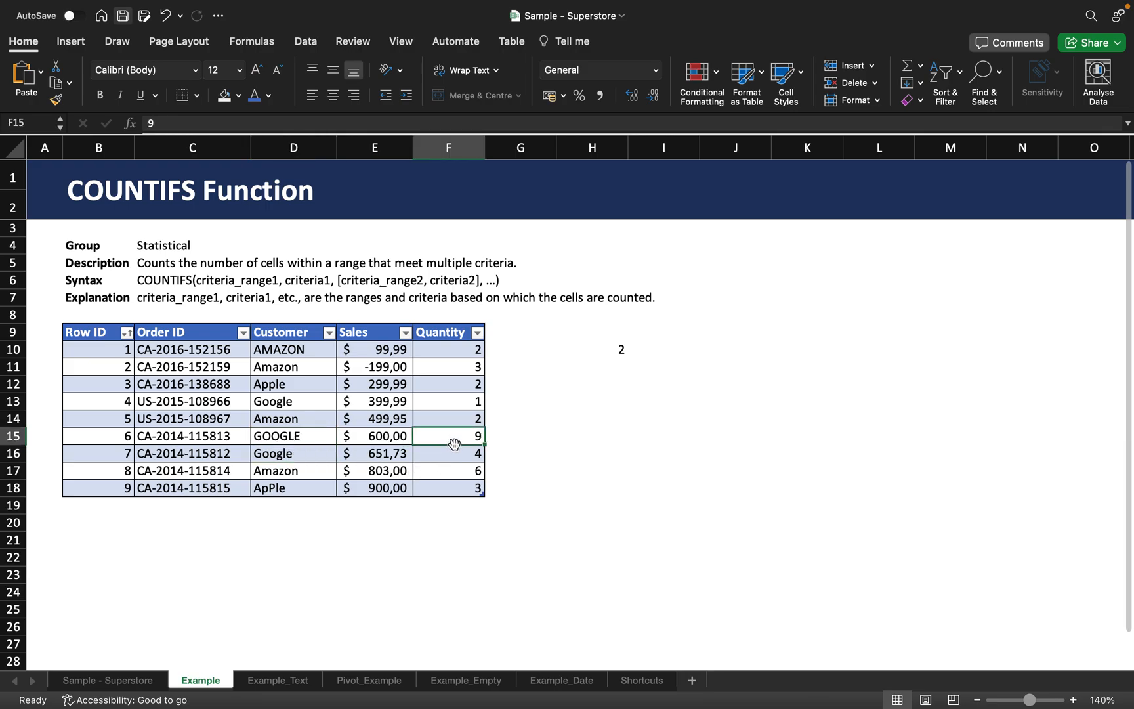
left_click(446, 454)
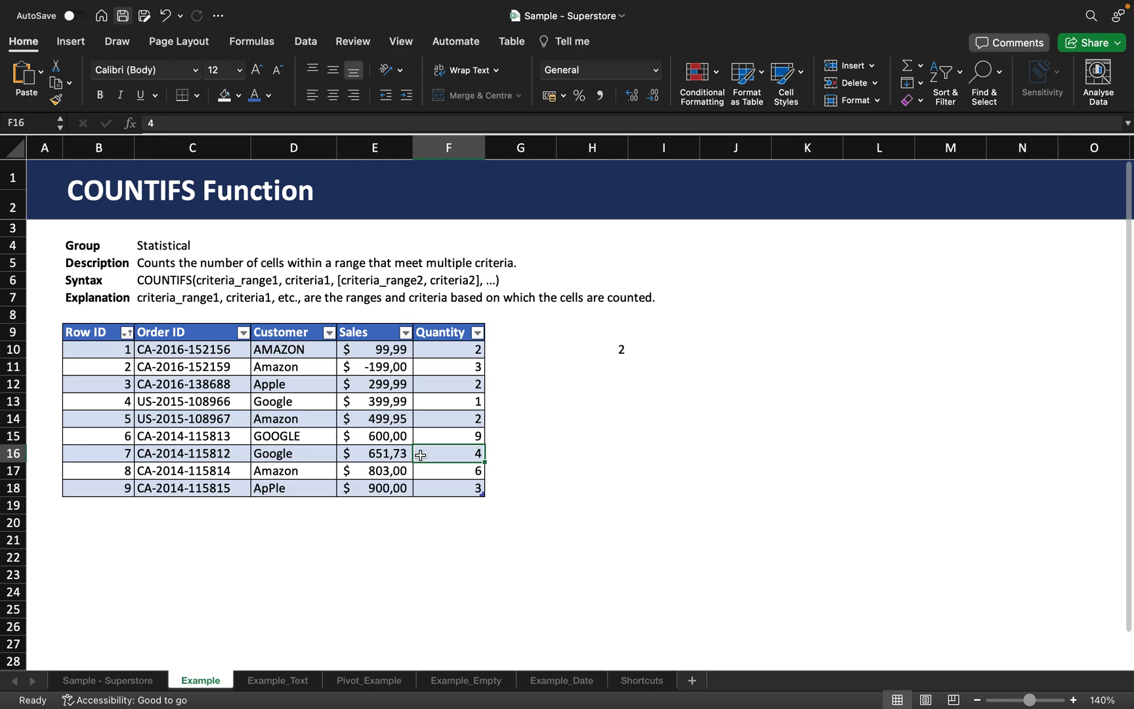
left_click(610, 344)
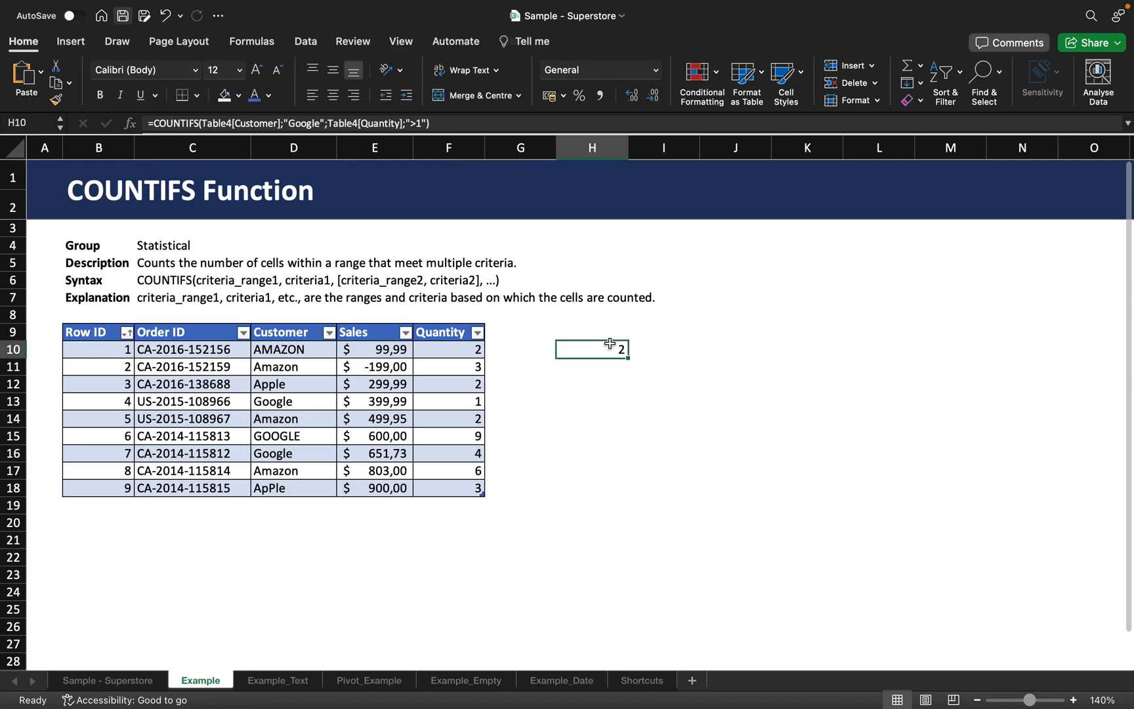
Step: Start a COUNTIFS formula in cell H12 with the Customer column as the first range and "Amazon" as its criterion
left_click(606, 372)
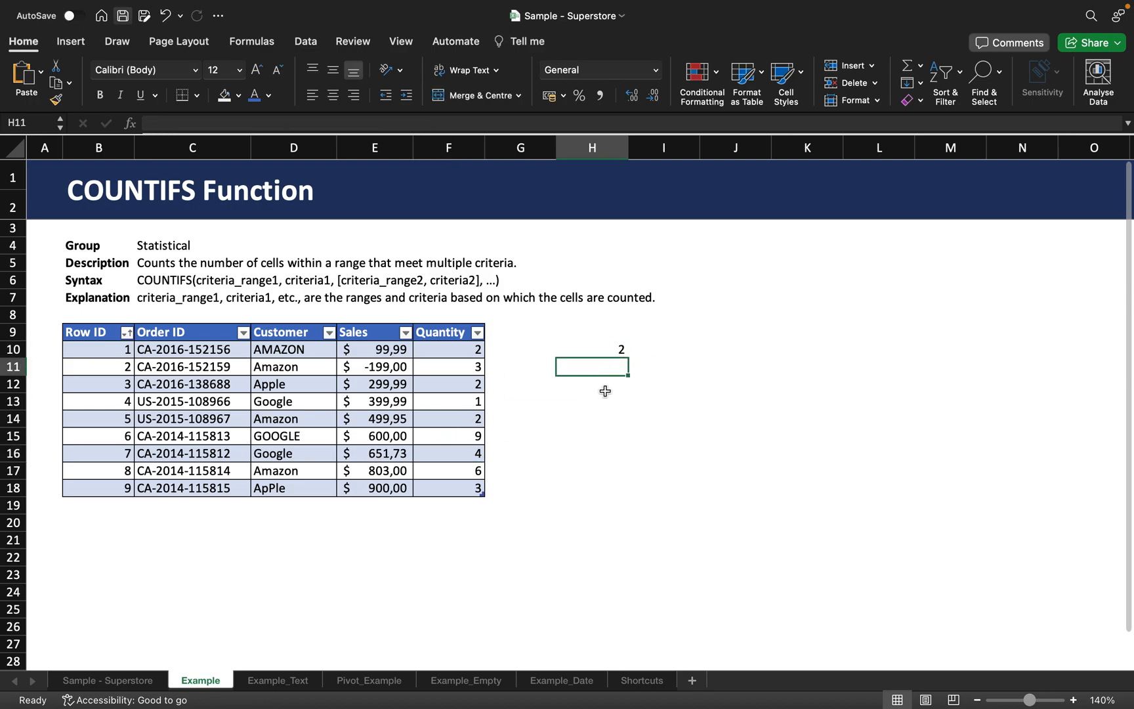
left_click(606, 389)
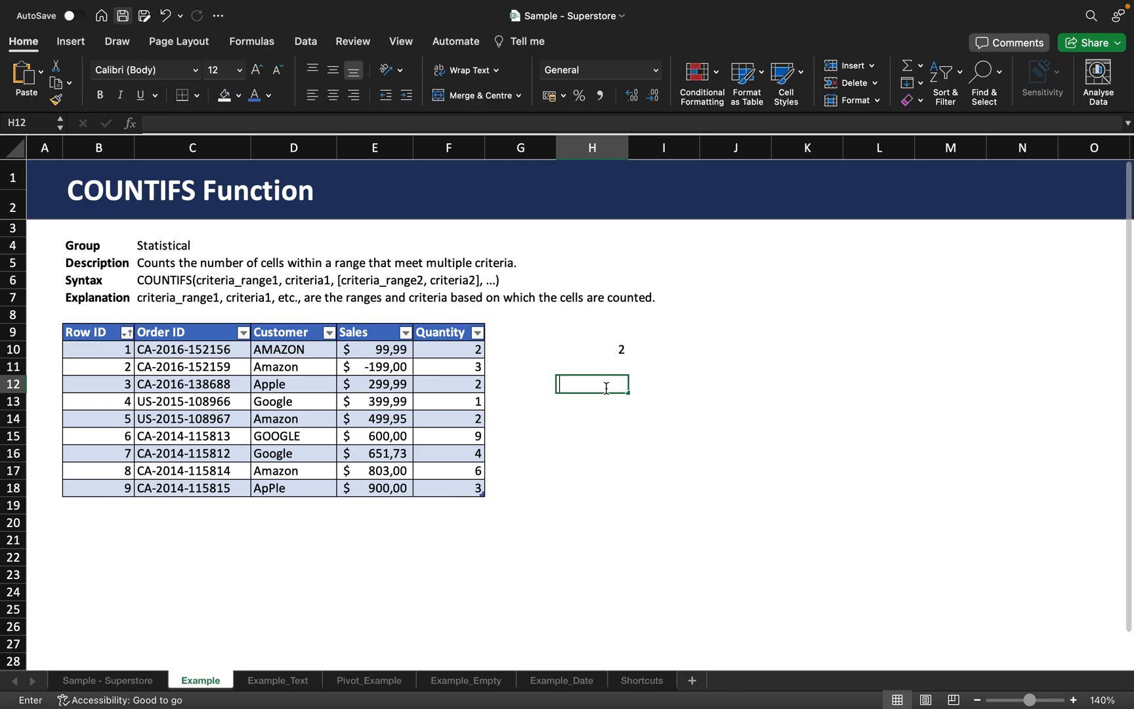
type("=COUNTIFS(")
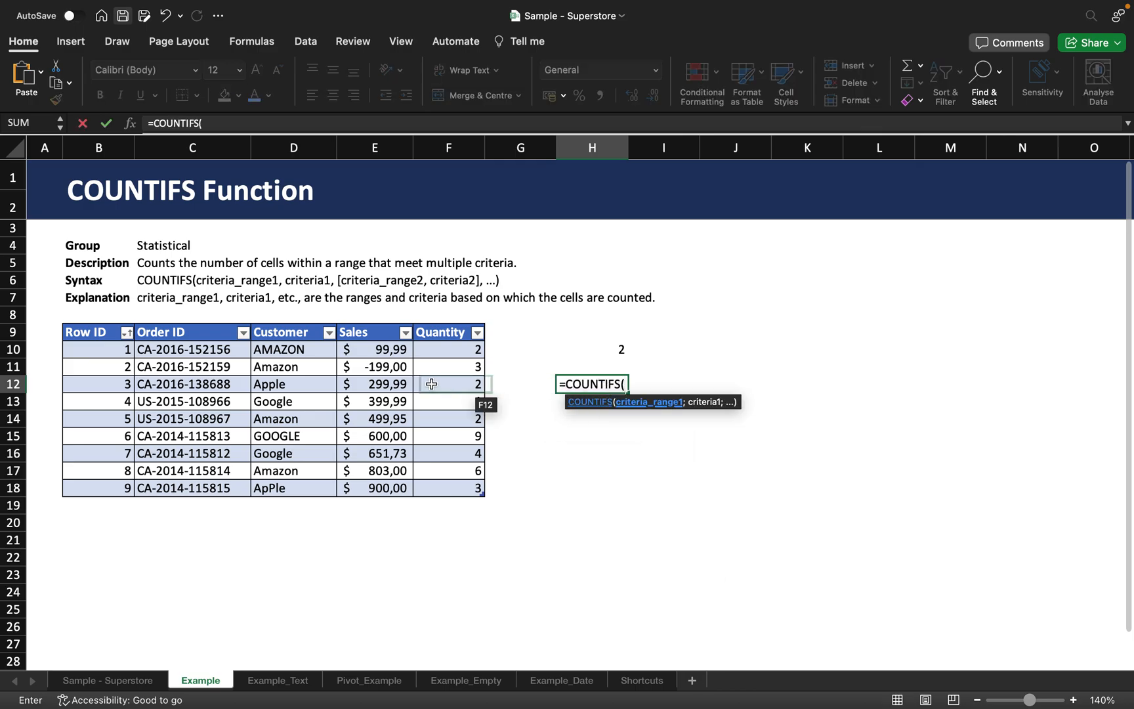
left_click_drag(289, 350, 295, 488)
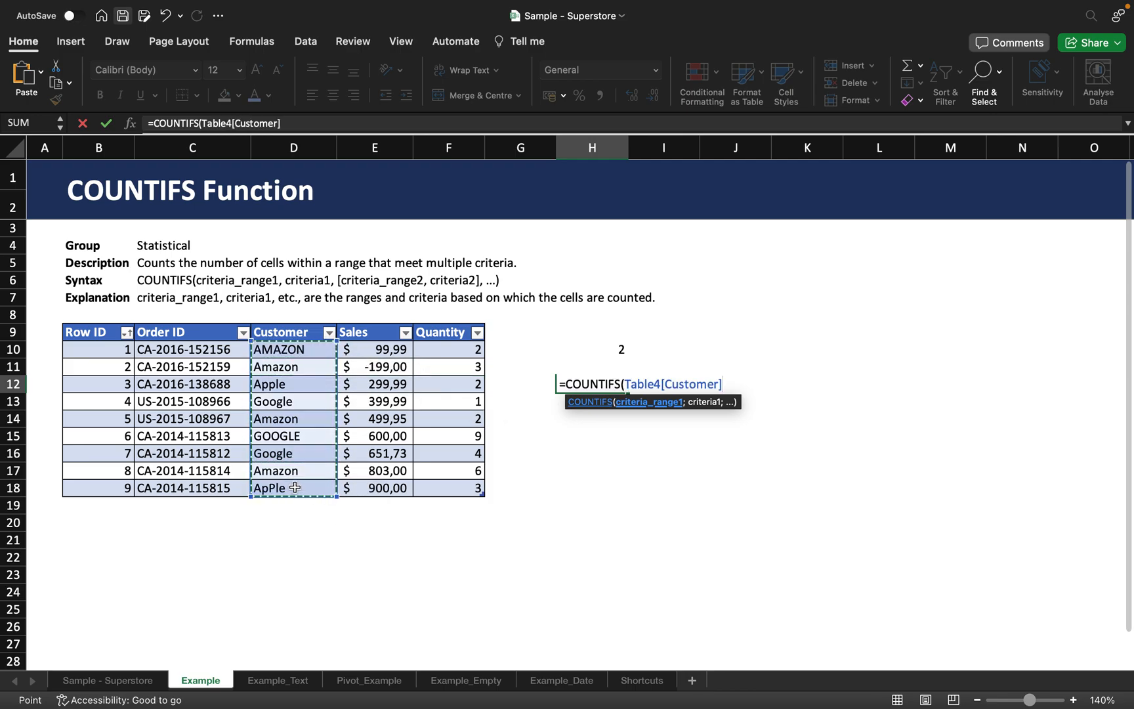
type(";")
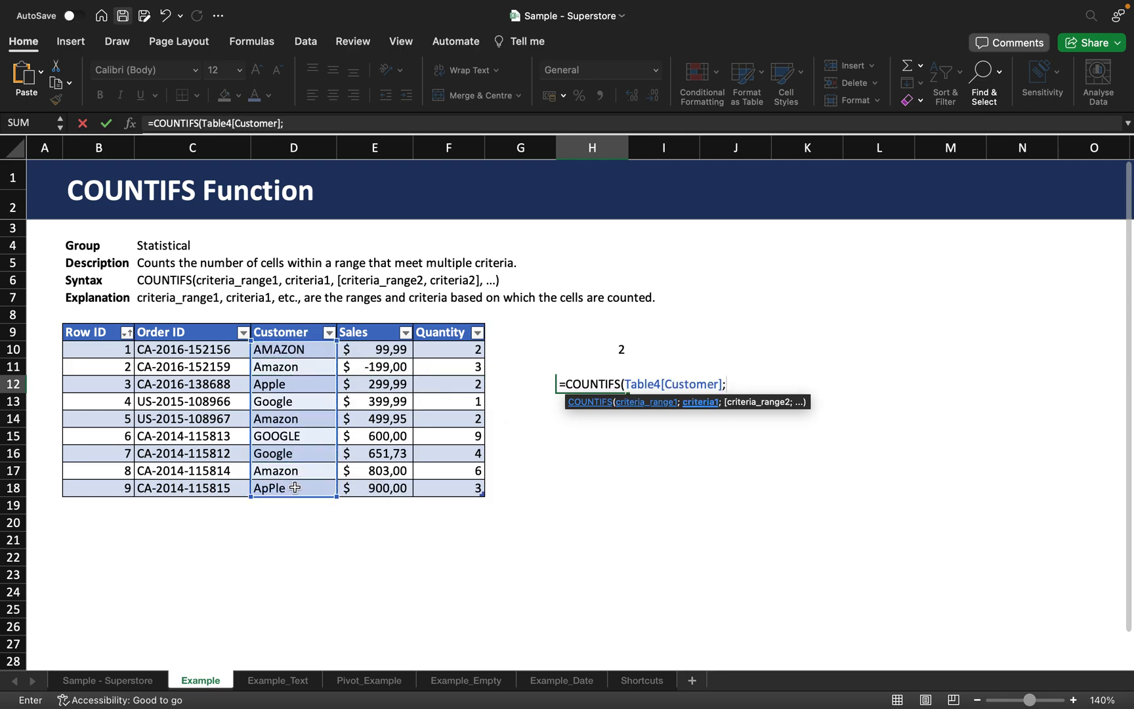
type("\"Amazon\"")
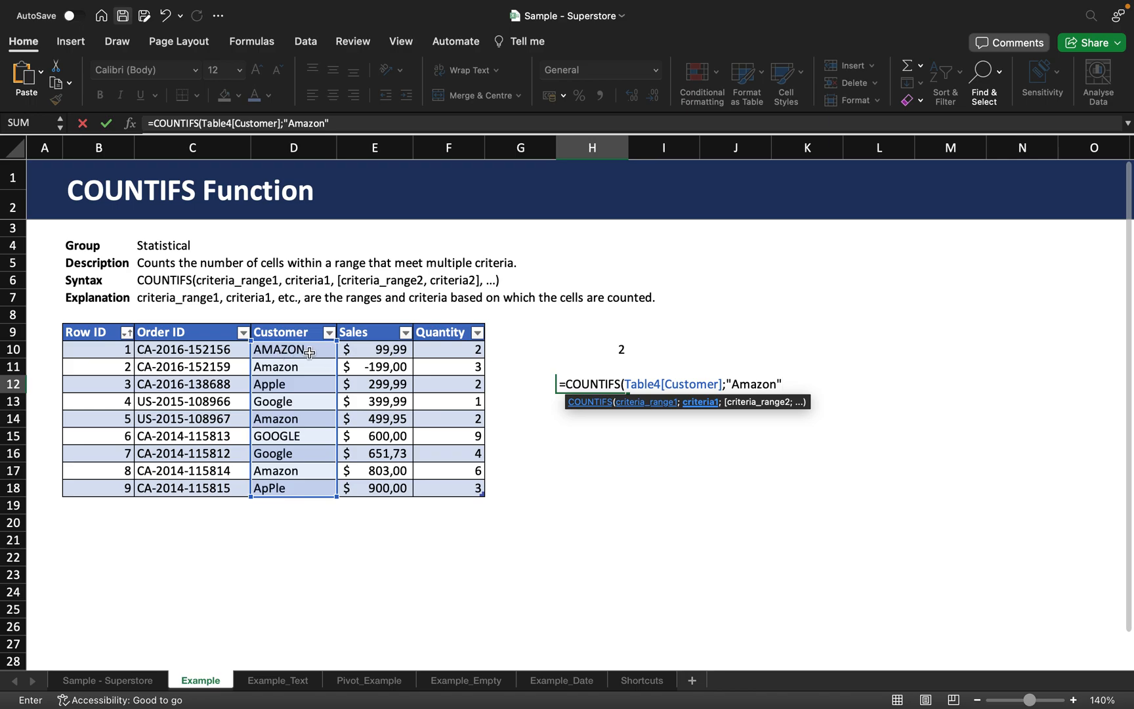
Step: Add asterisk wildcards on both sides of the Amazon criterion in H12 so it reads "*Amazon*"
left_click(733, 384)
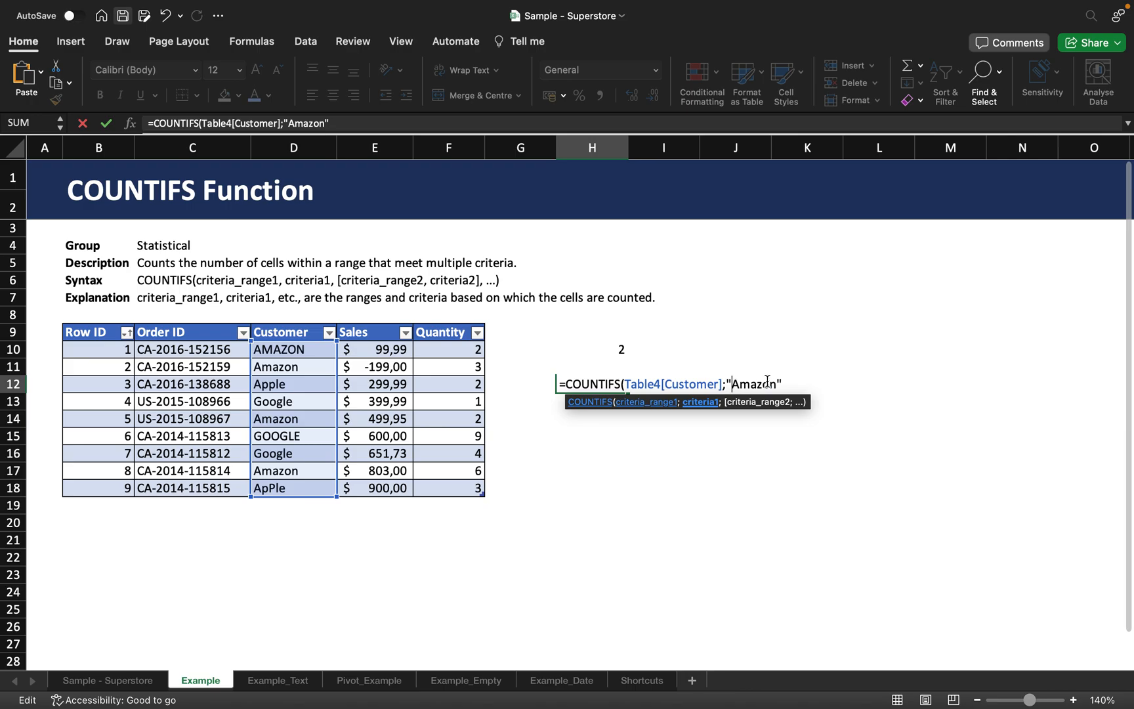
type("*")
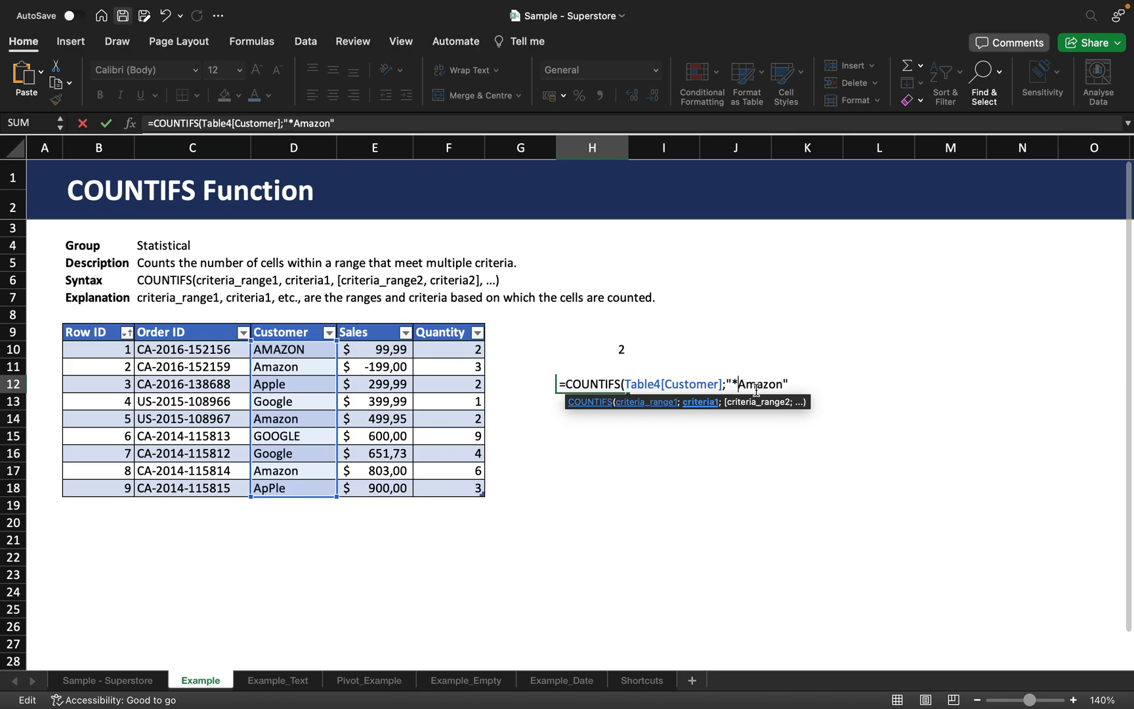
left_click(781, 384)
type("*")
Step: Add the Sales column as the second criteria range with the criterion ">500", complete the H12 formula and reselect the cell
type(";")
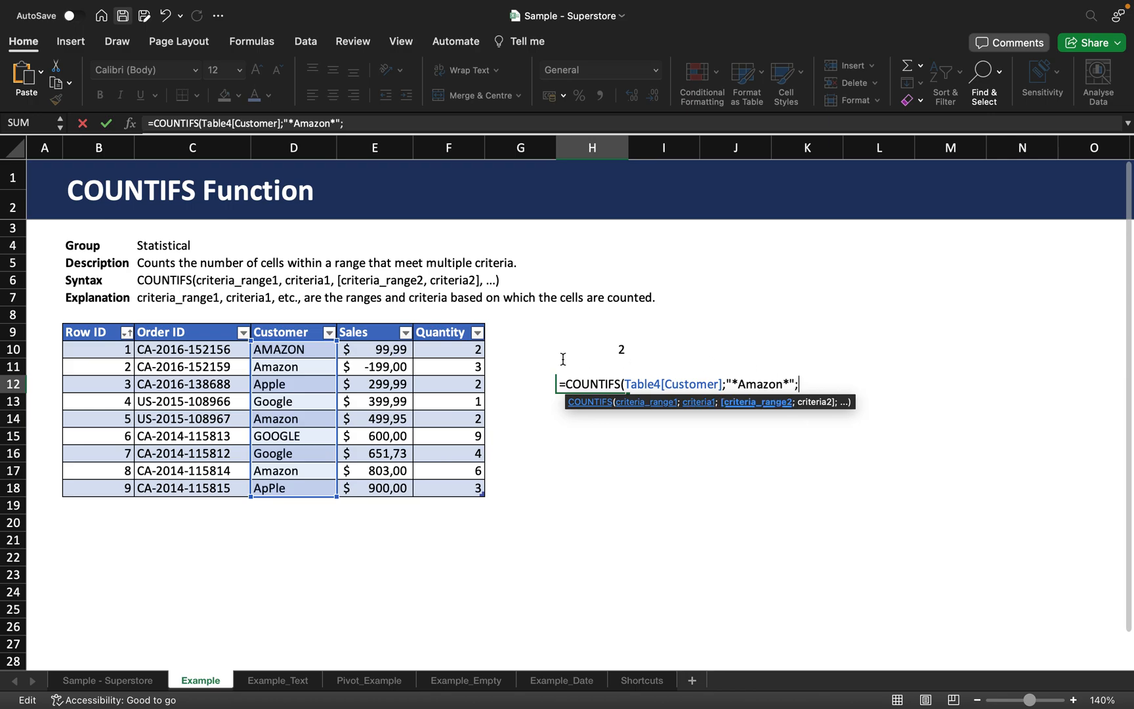
left_click_drag(384, 353, 367, 486)
type(";")
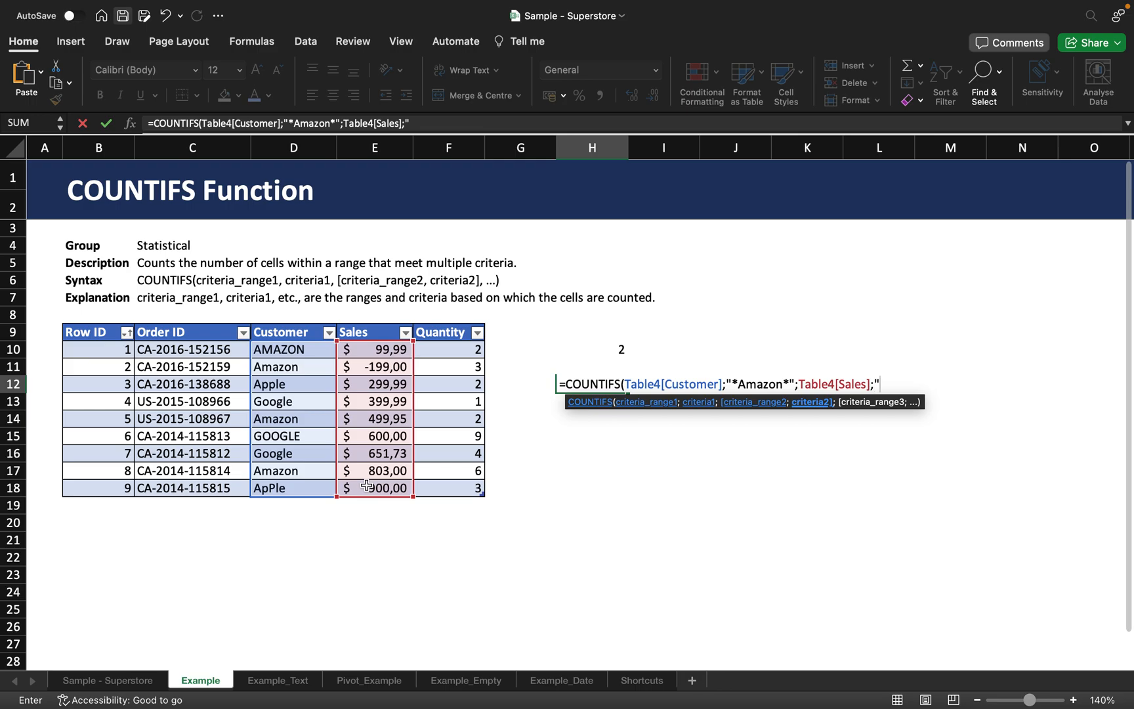
type("\">500\")")
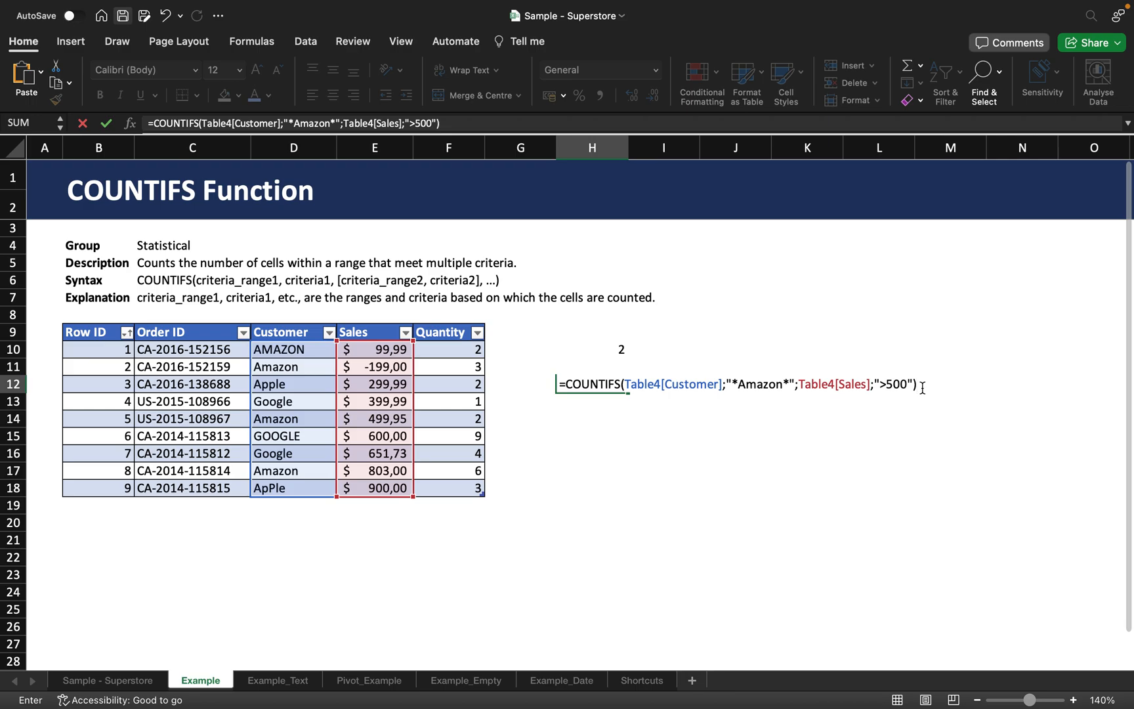
key("Return")
left_click(599, 384)
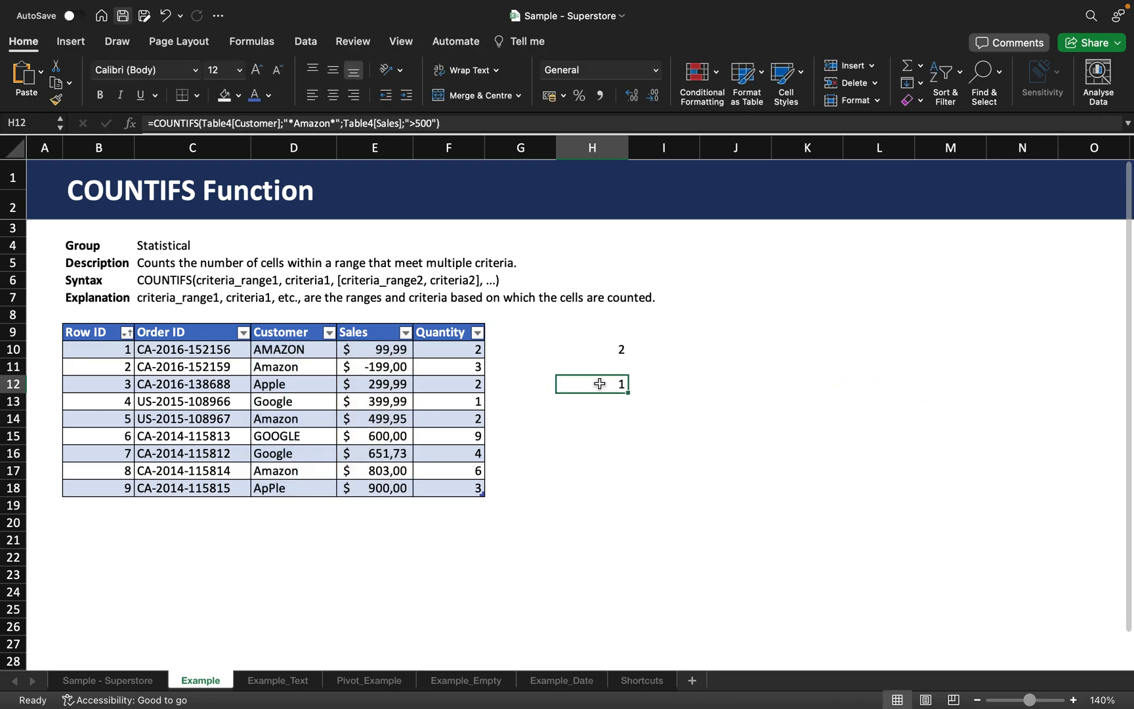
Step: Check the H12 count by examining the Amazon entries in the Customer column together with their Sales values
left_click(309, 353)
left_click(381, 354)
left_click(293, 365)
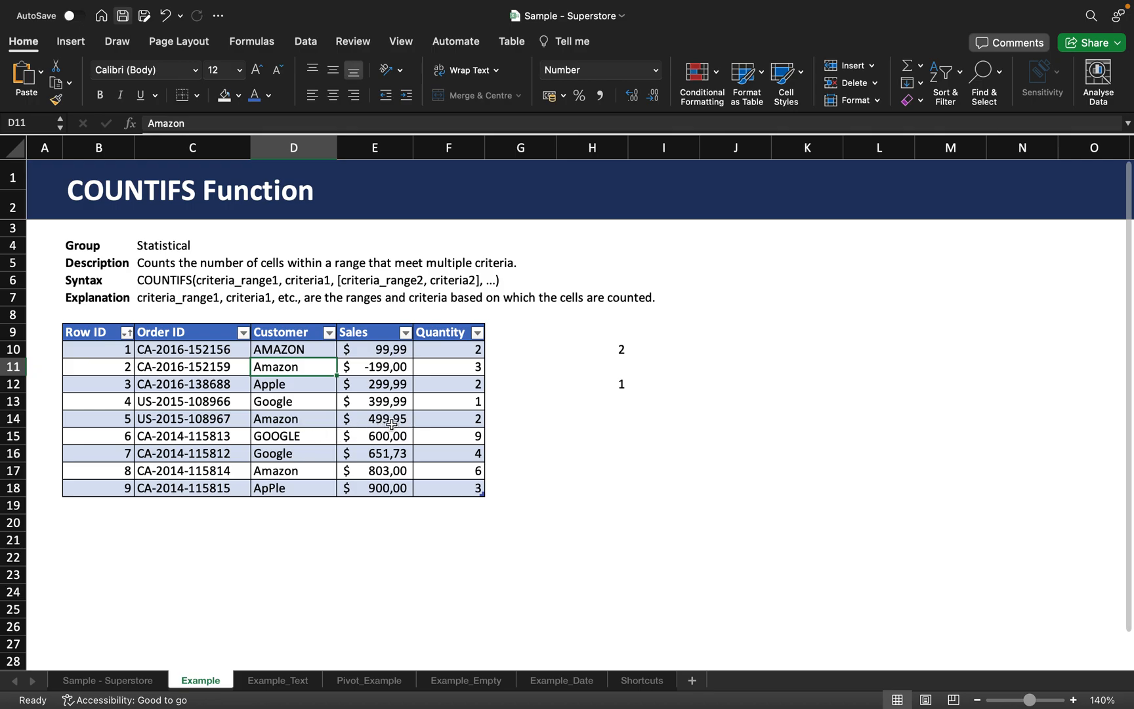
left_click(305, 473)
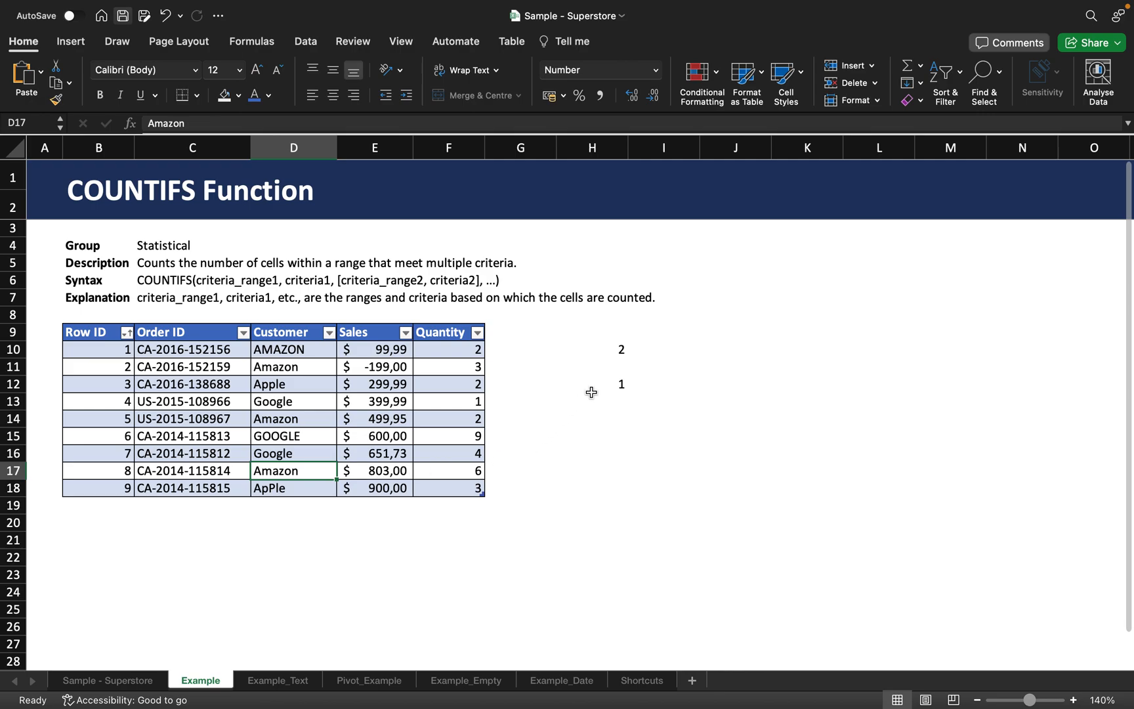
Step: Start a COUNTIFS formula in cell H14 with the Customer column as the first range and "Apple" as its criterion
left_click(591, 419)
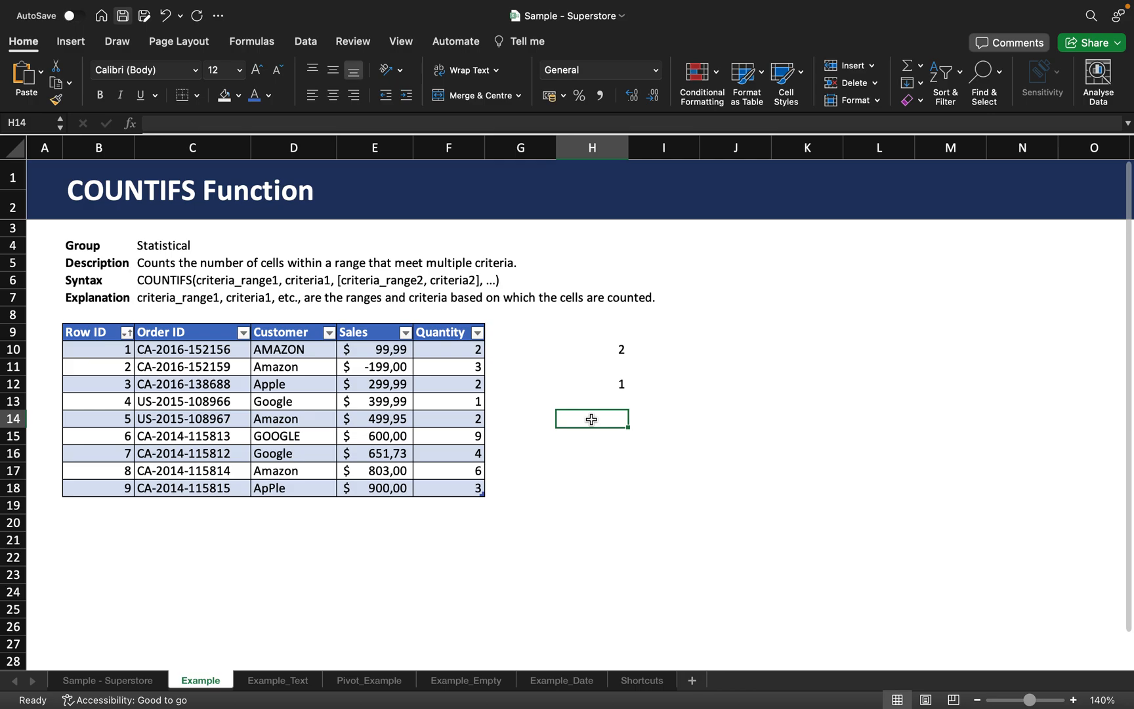
type("=")
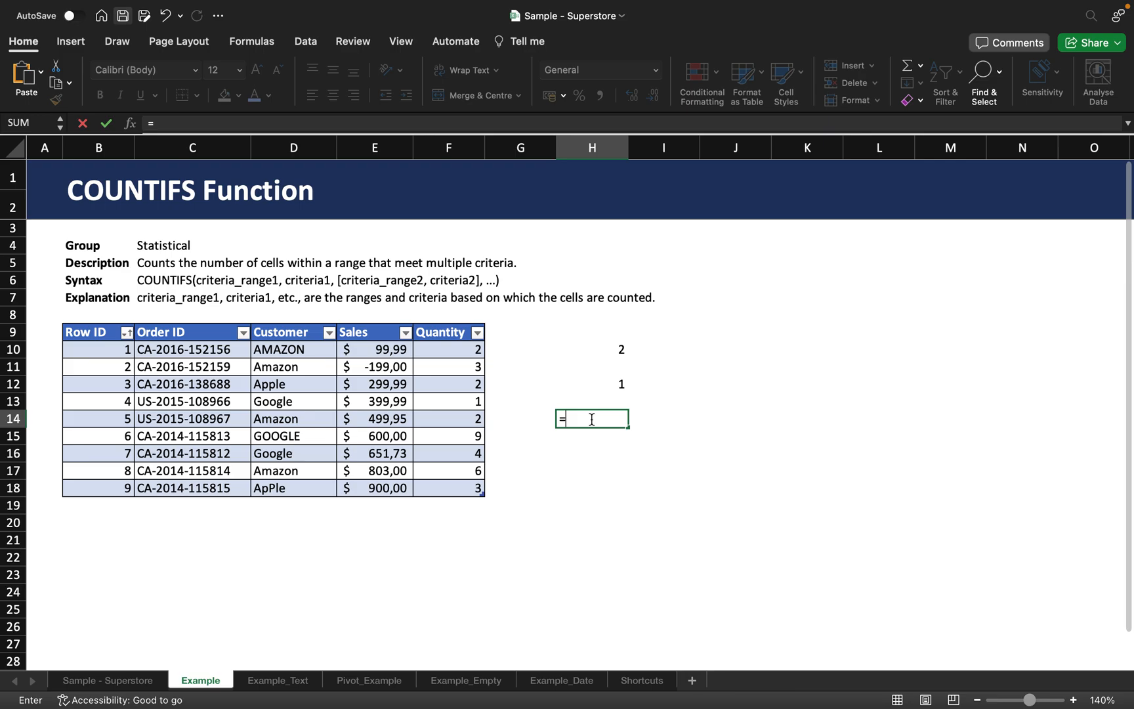
type("COUNTIFS")
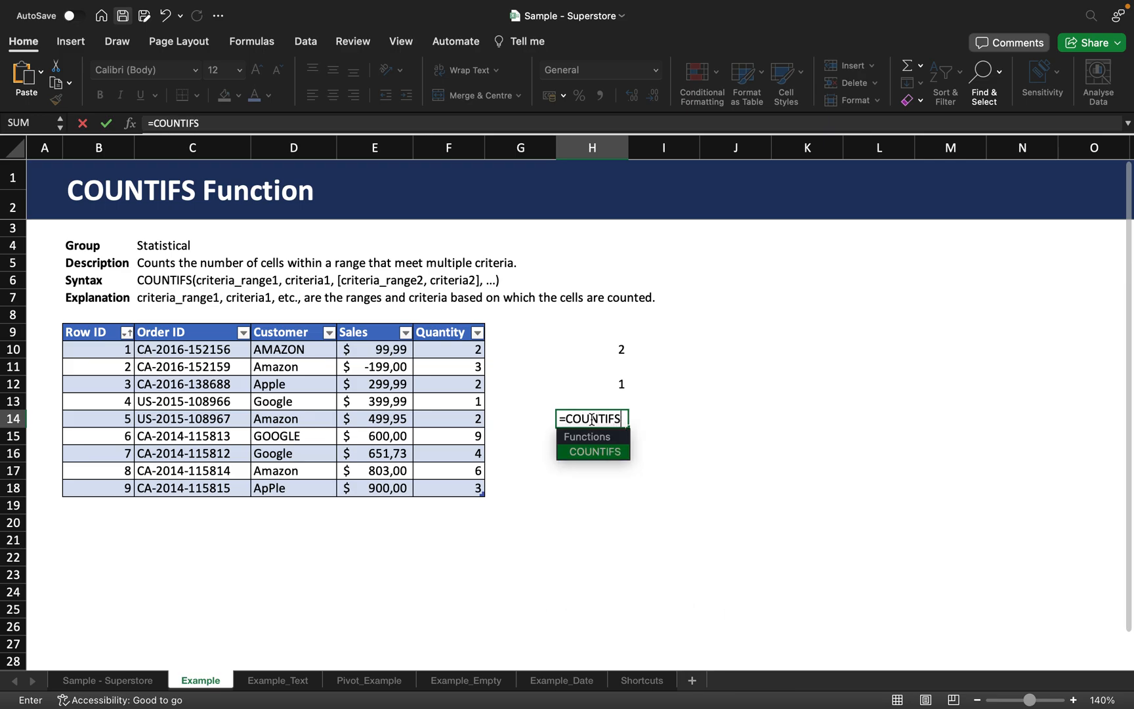
type("(")
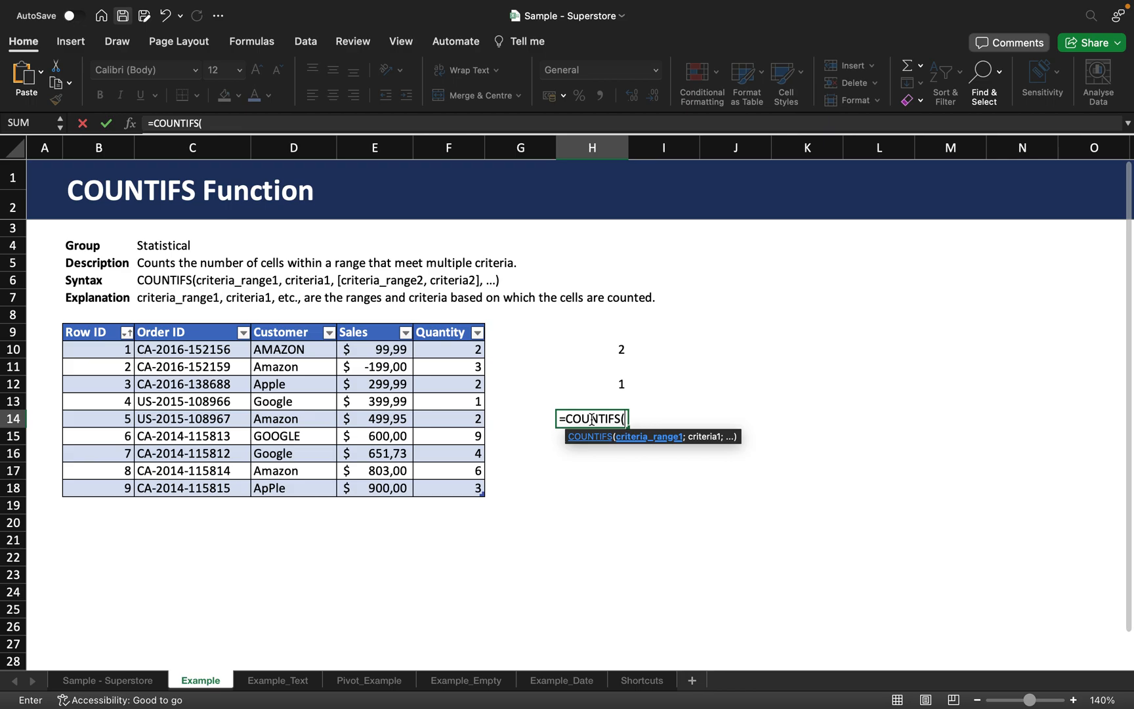
left_click_drag(282, 349, 292, 488)
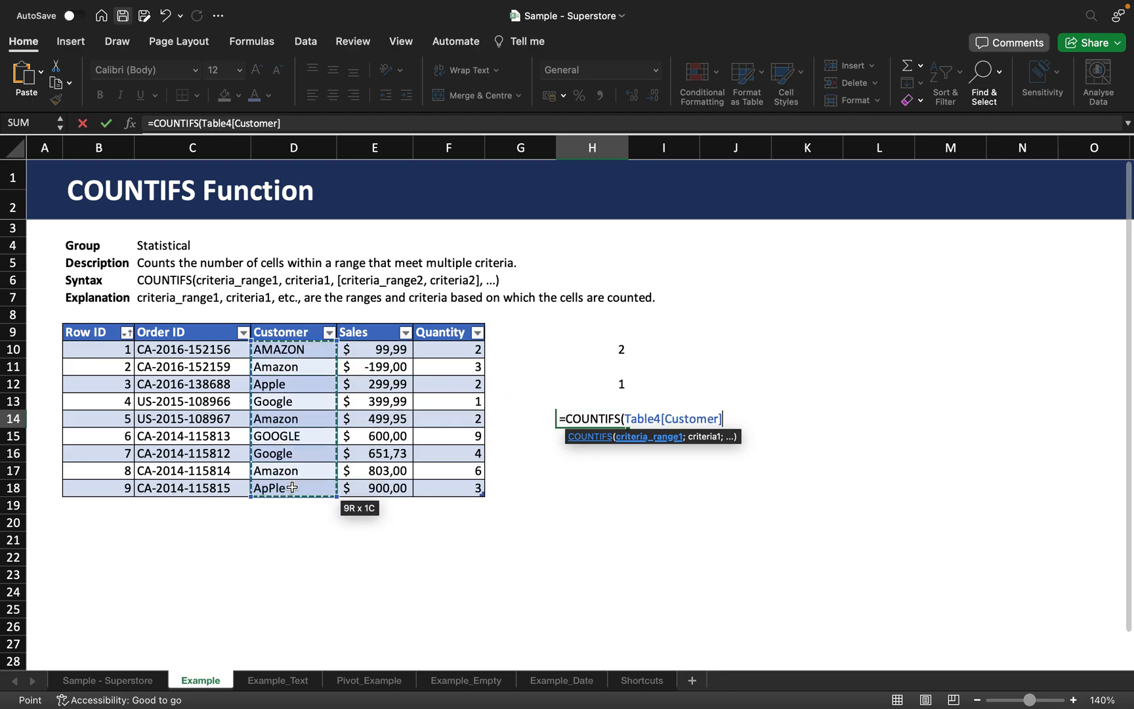
type(";\"Apple\"")
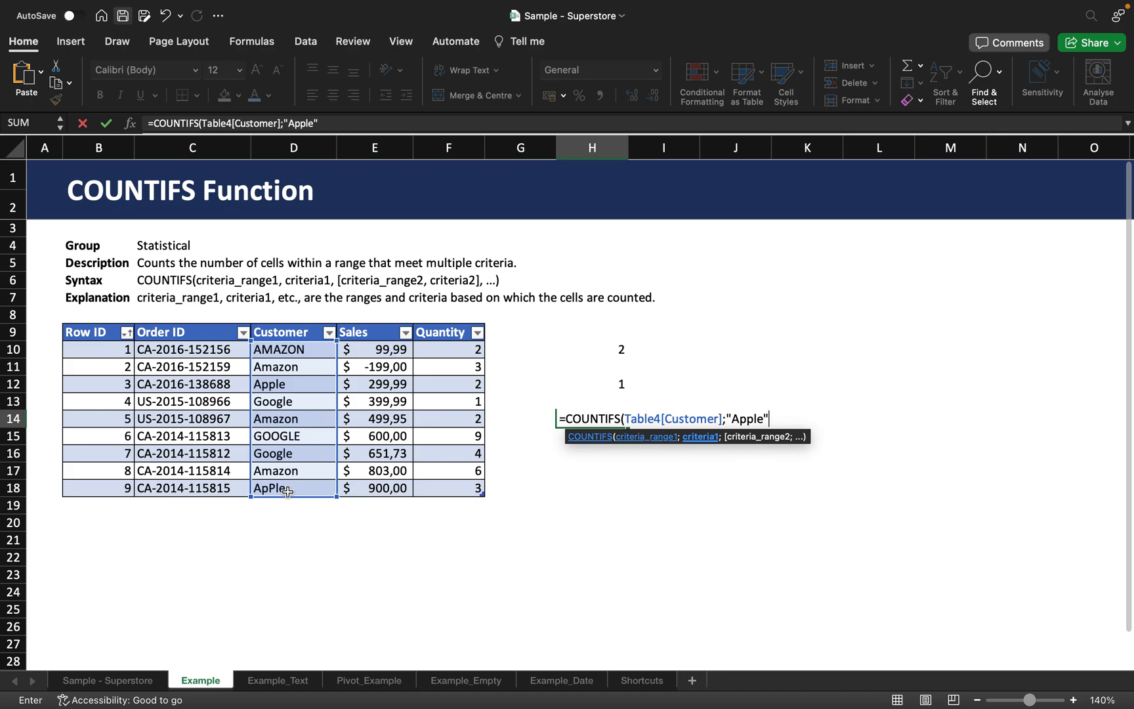
Step: Add the Sales column as the second criteria range with the criterion "<0", complete the H14 formula and reselect the cell
type(";")
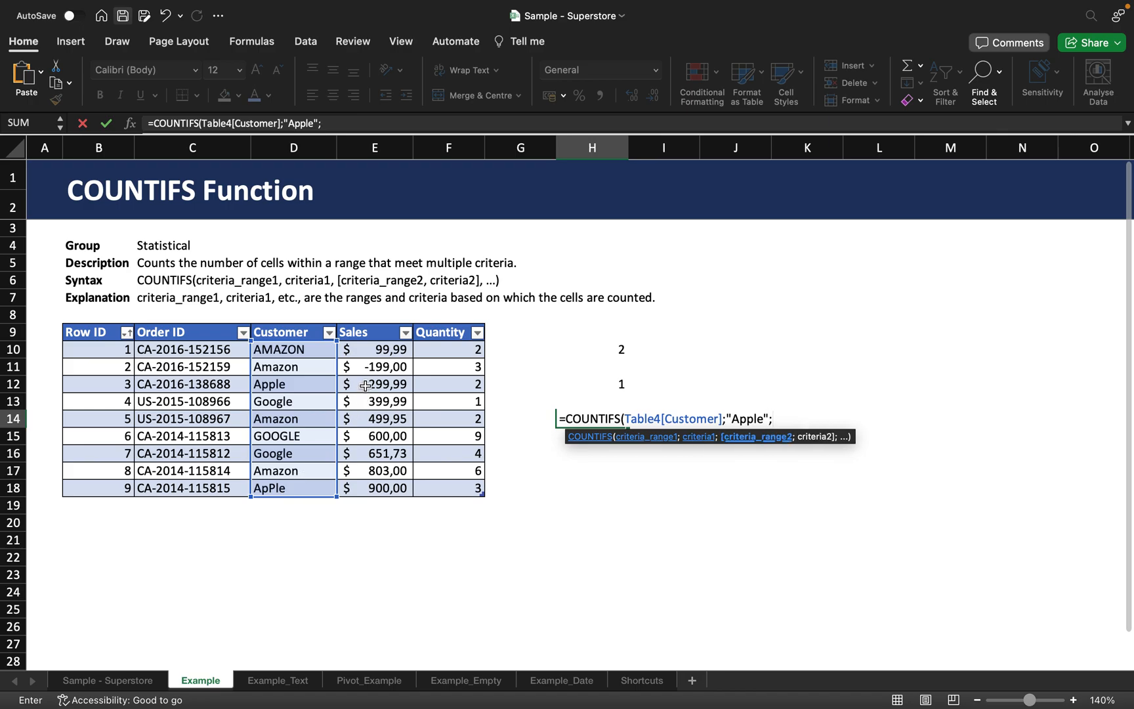
left_click_drag(385, 352, 344, 480)
type(";")
type("\"<")
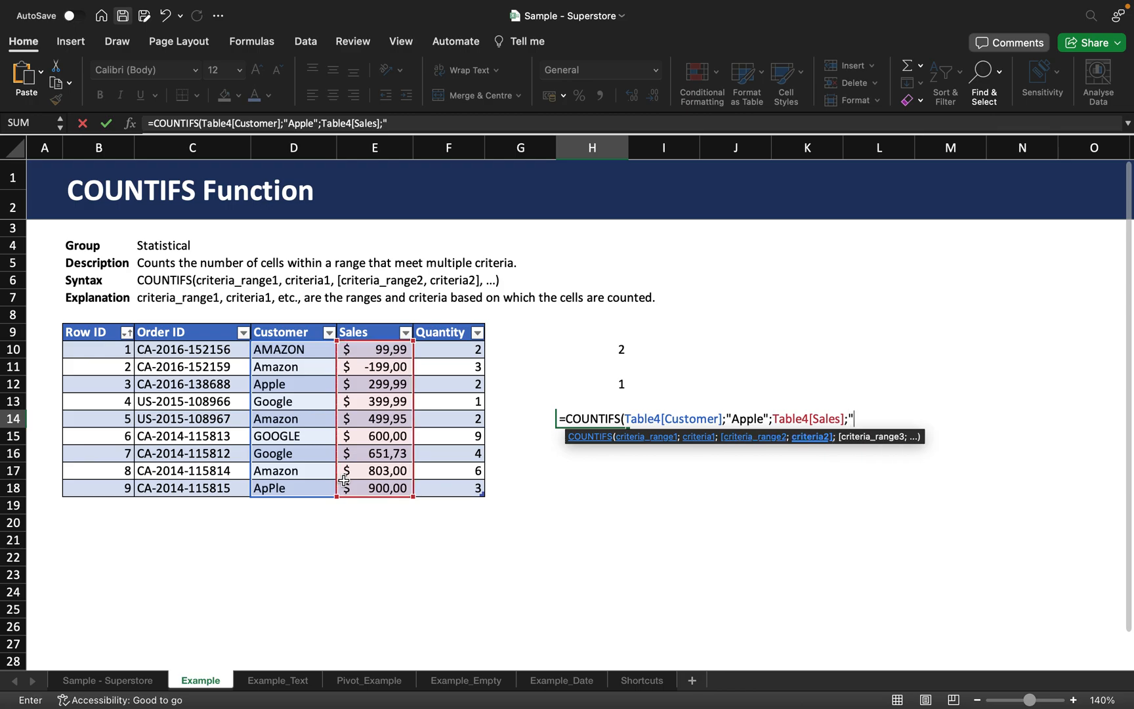
type("0\")")
key("Return")
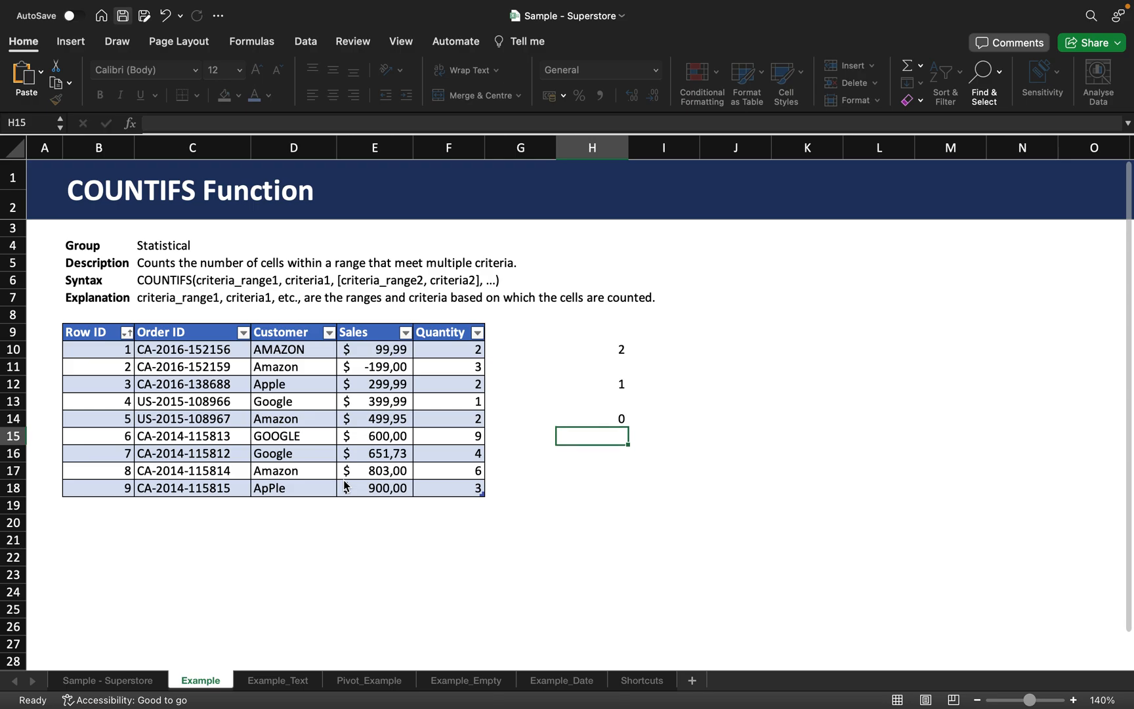
left_click(611, 417)
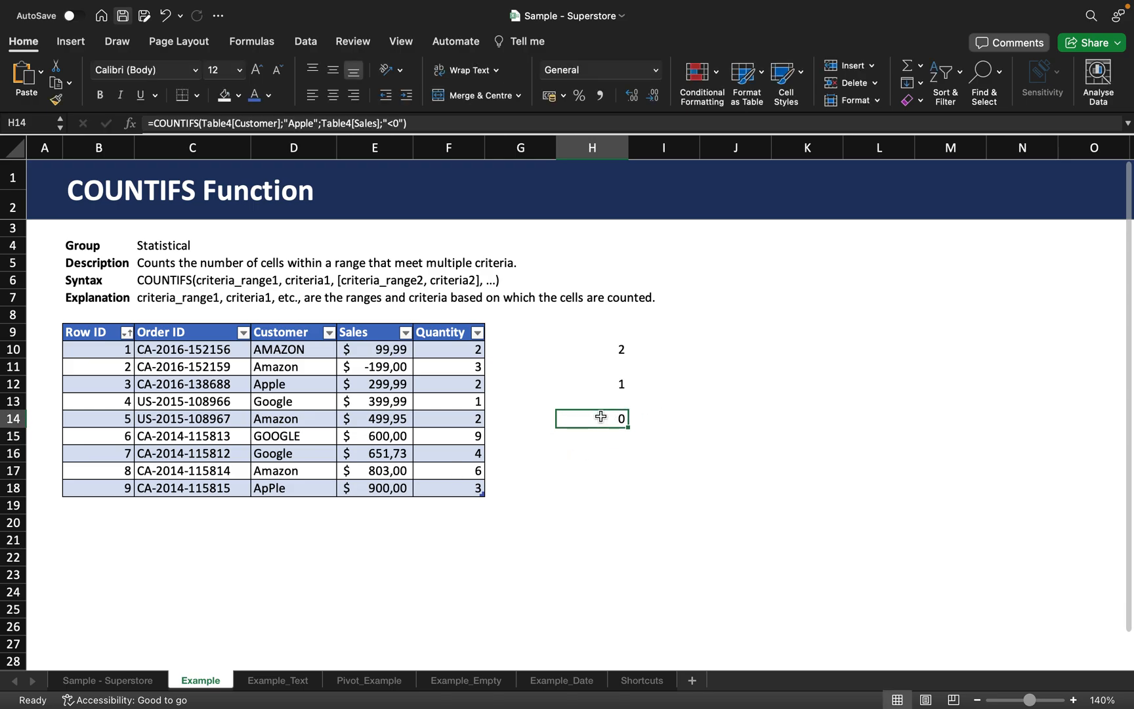